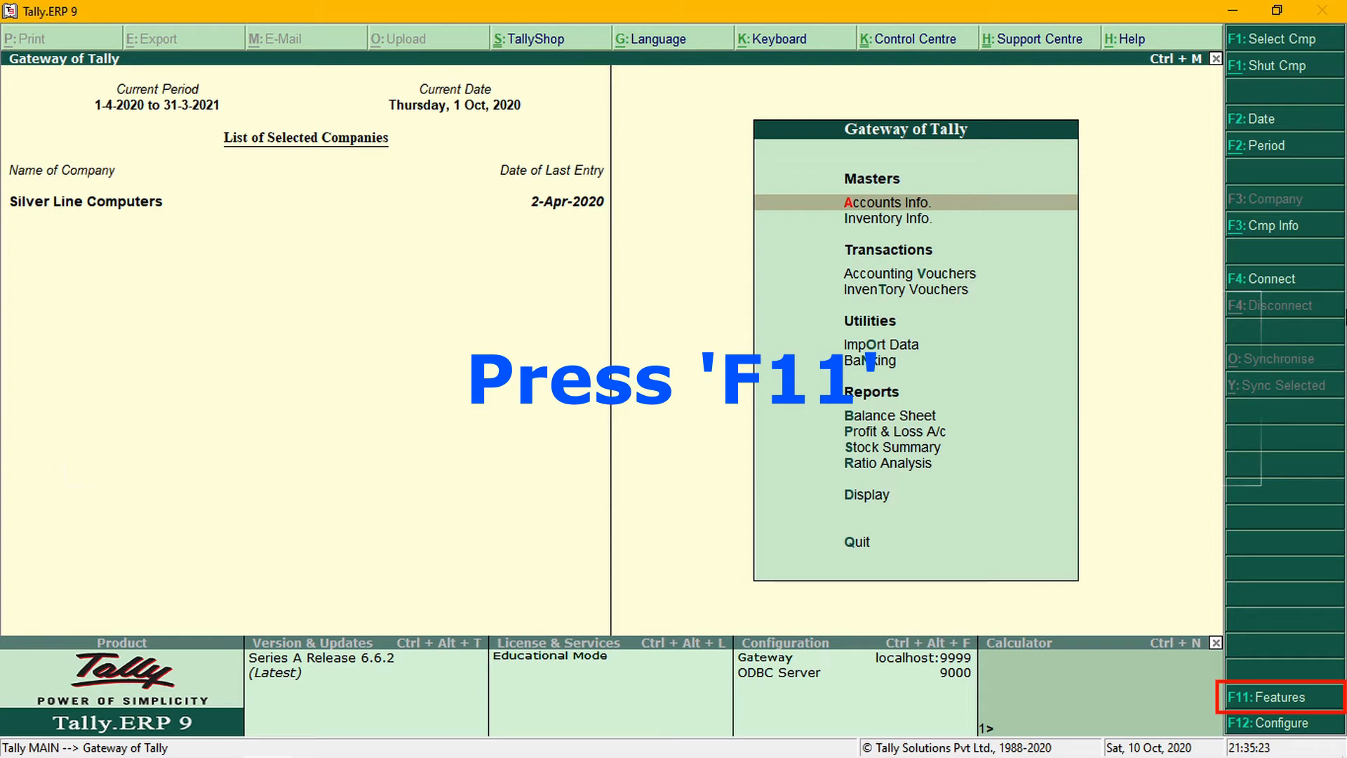
Enable the separate discount column in invoices in the company's inventory features and save the settings.
mouse_move(1290, 725)
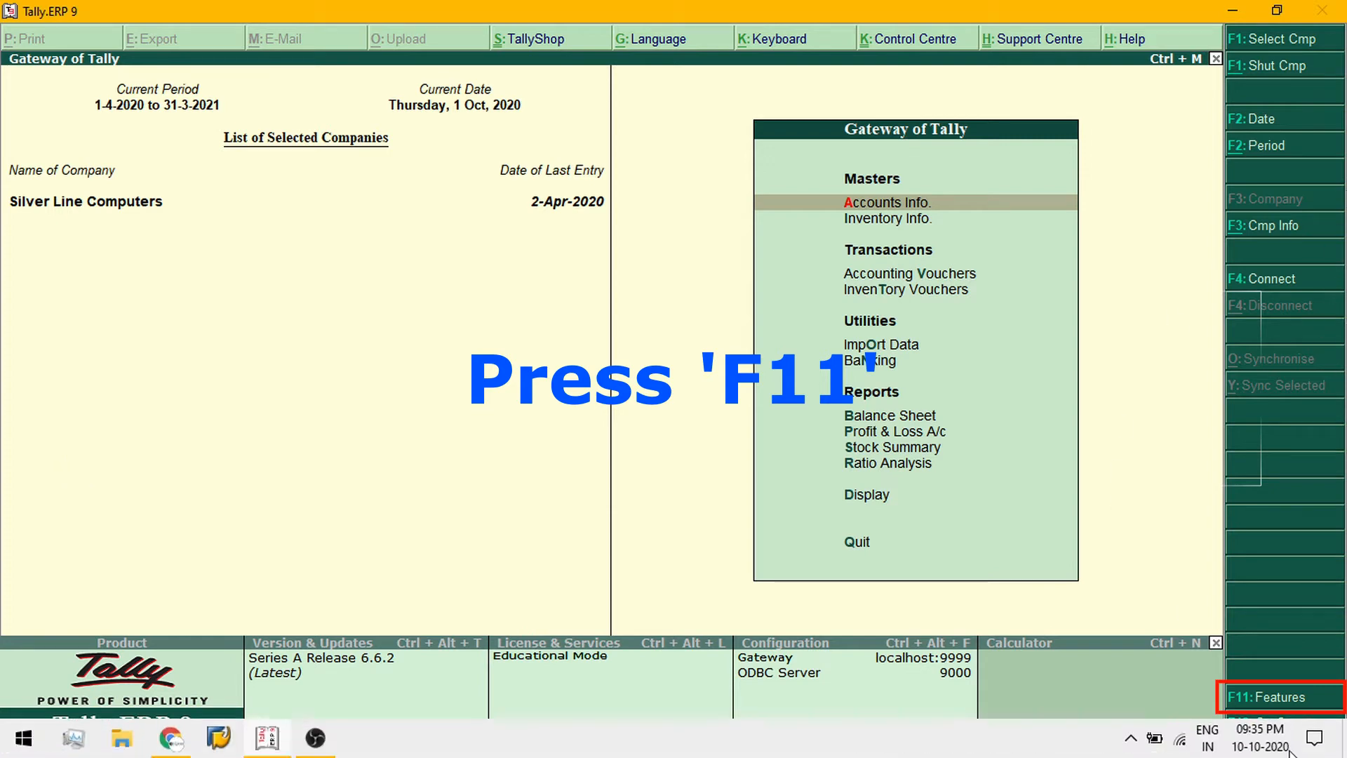
click(1277, 699)
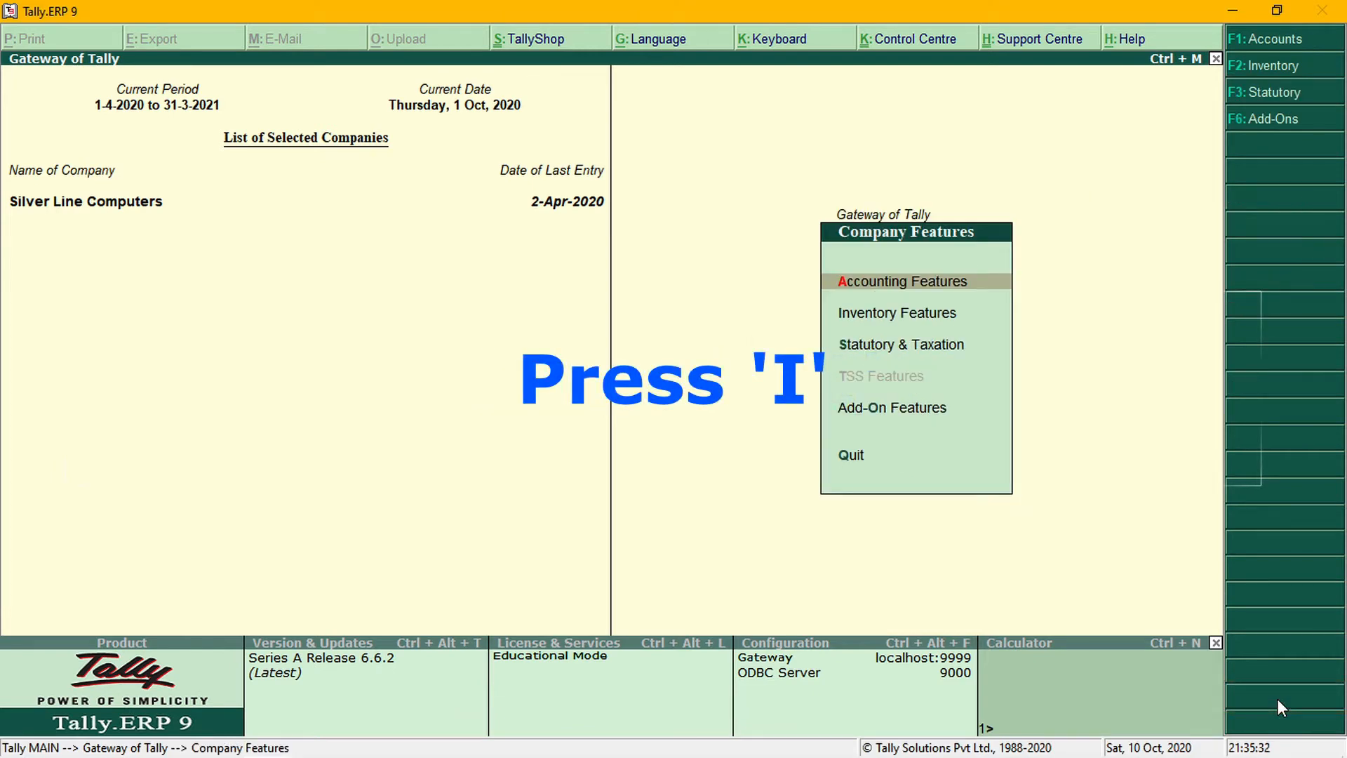
key(i)
key(Return)
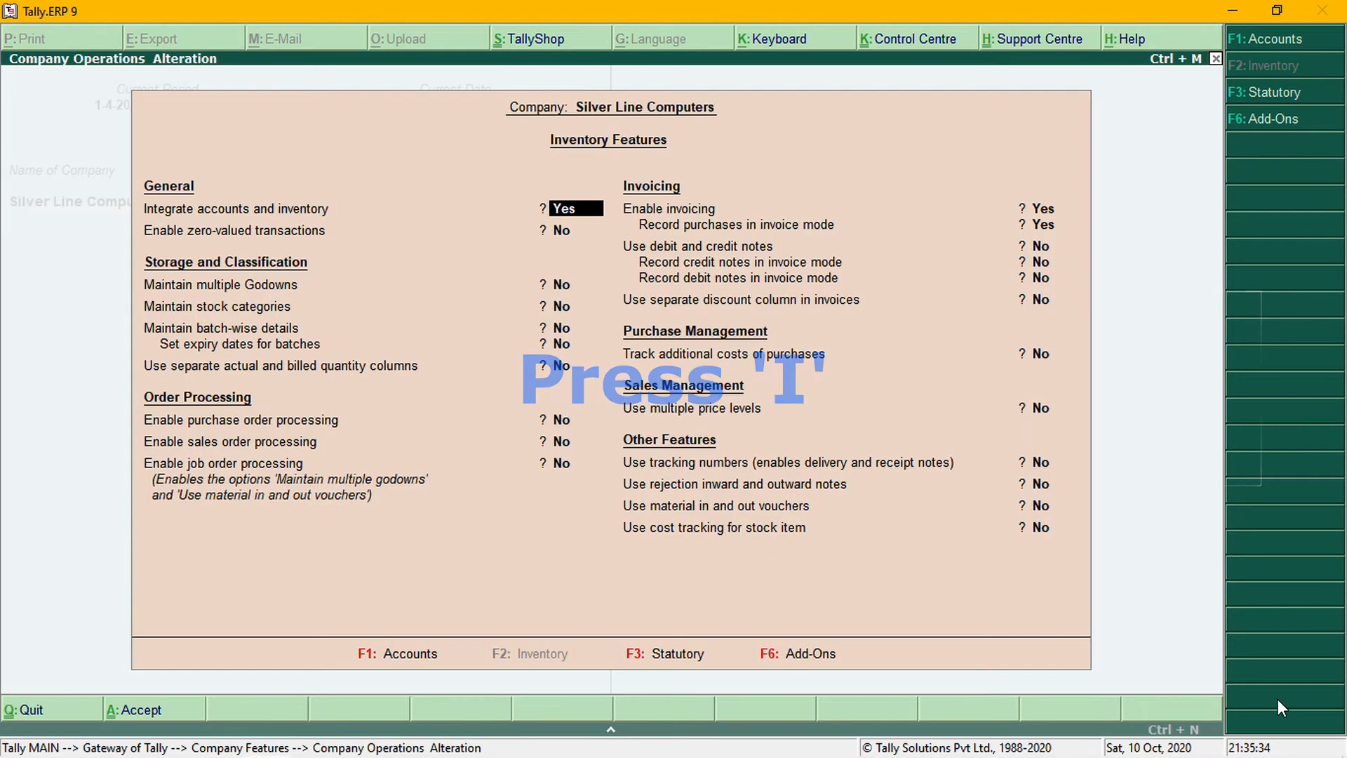
key(Return)
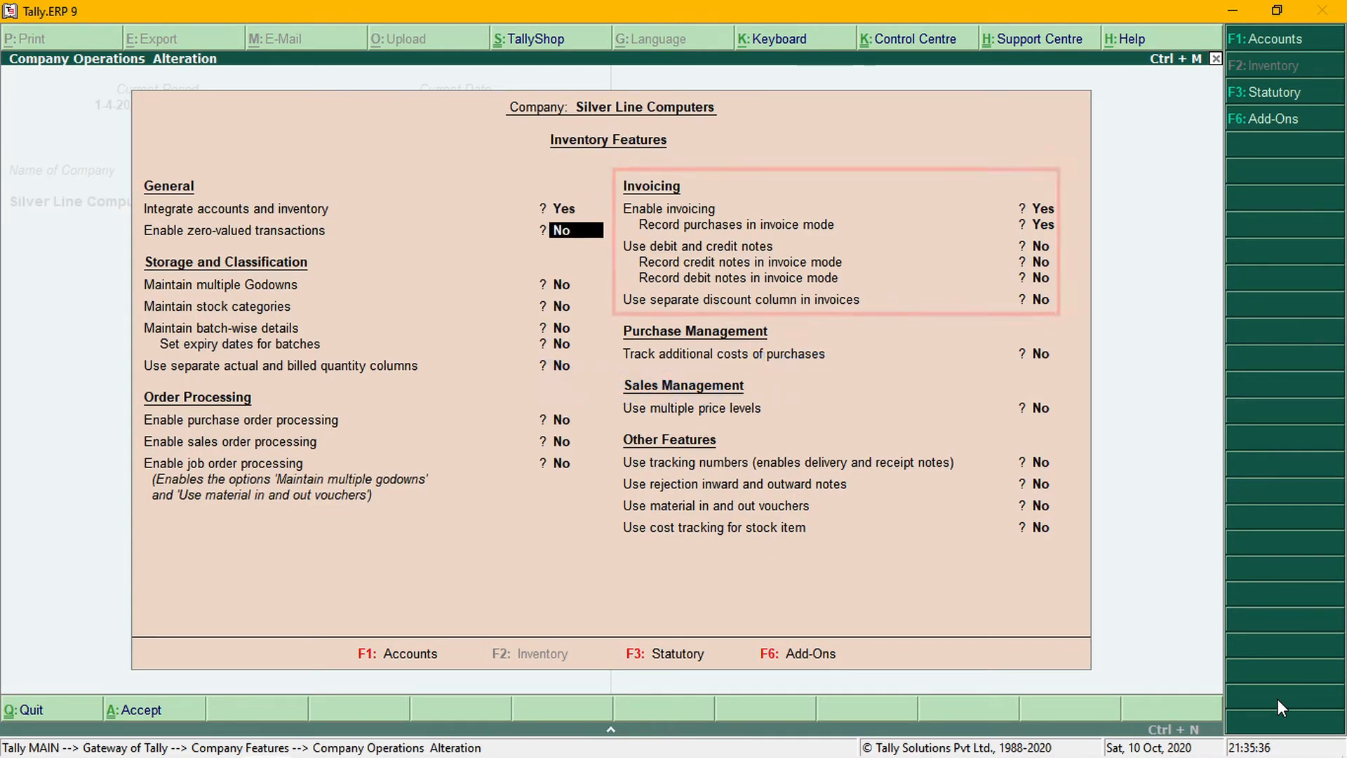
key(Return)
key(Return)
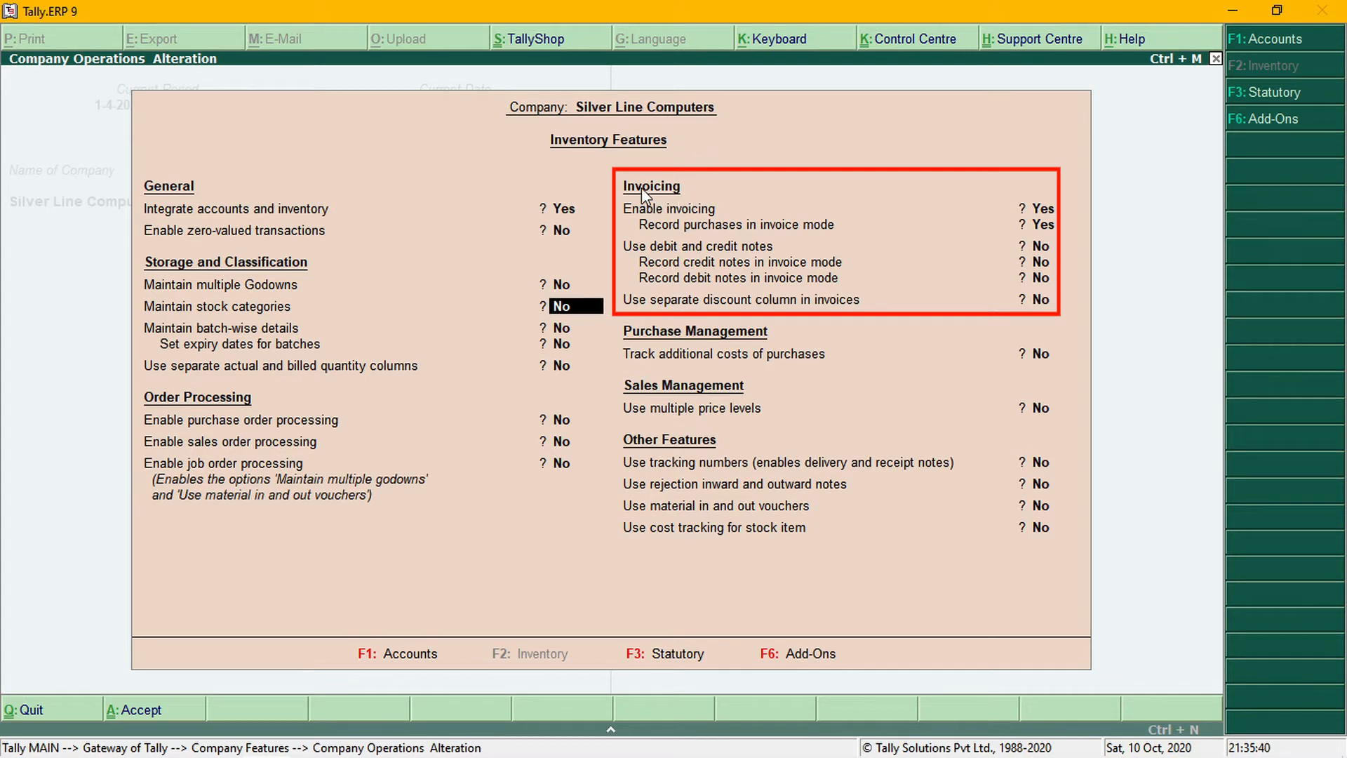
key(Return)
key(Return)
key(Return)
key(Return)
key(Return)
key(Return)
key(Return)
key(Return)
key(Return)
key(Return)
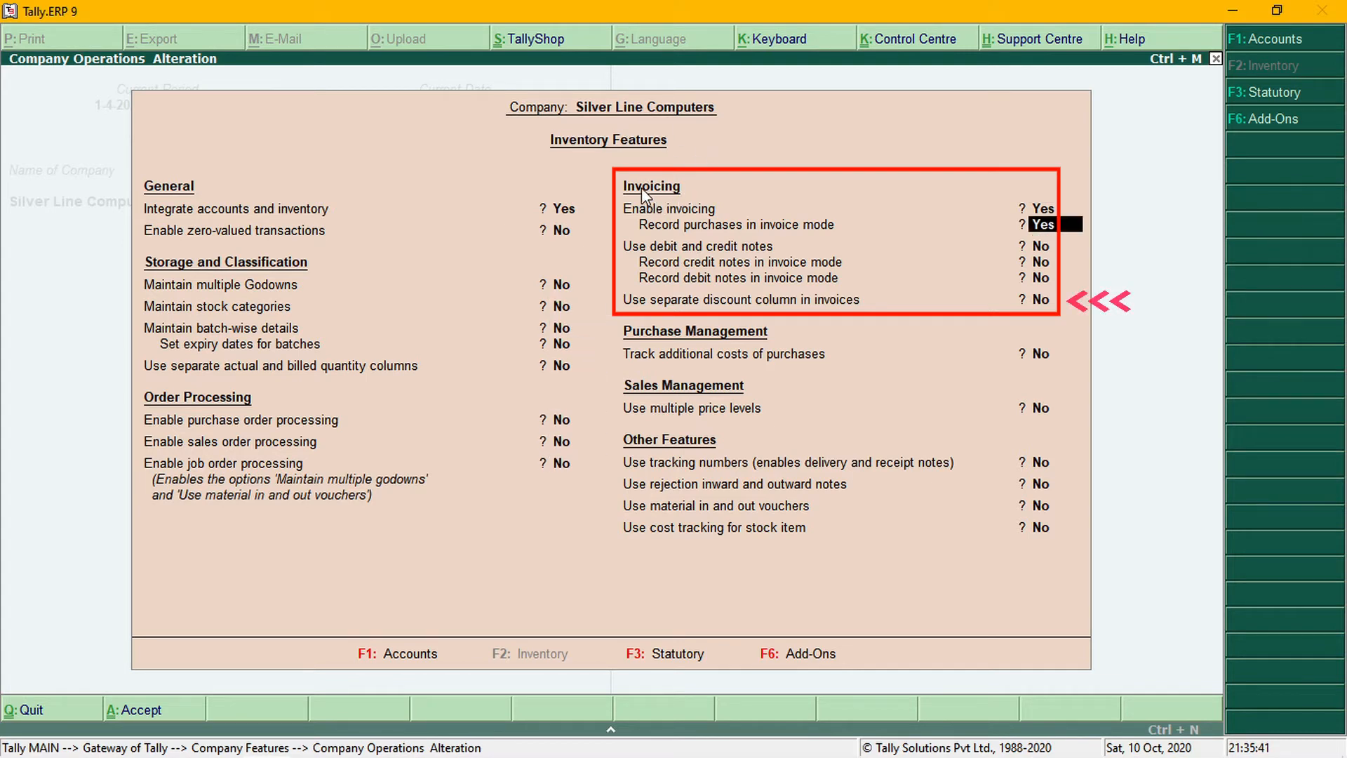
key(Up)
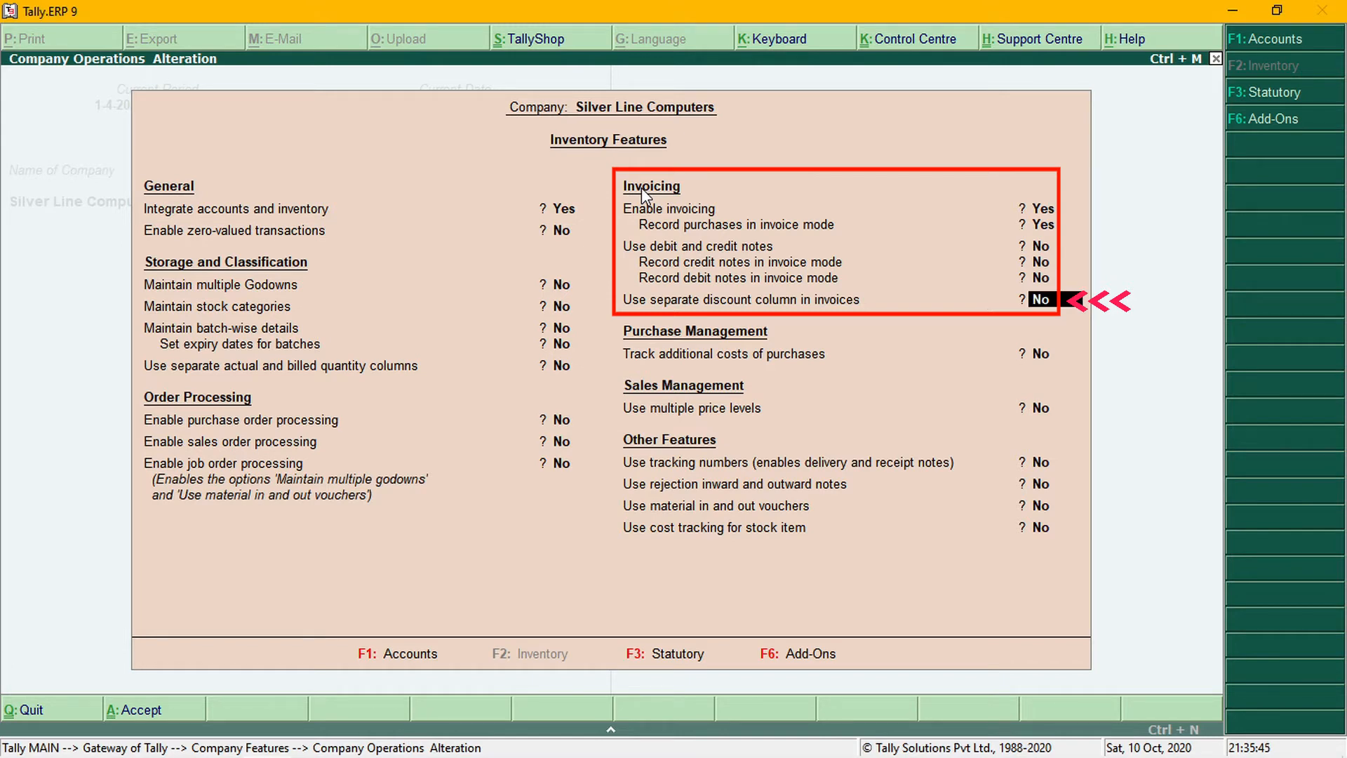
text(y)
key(Return)
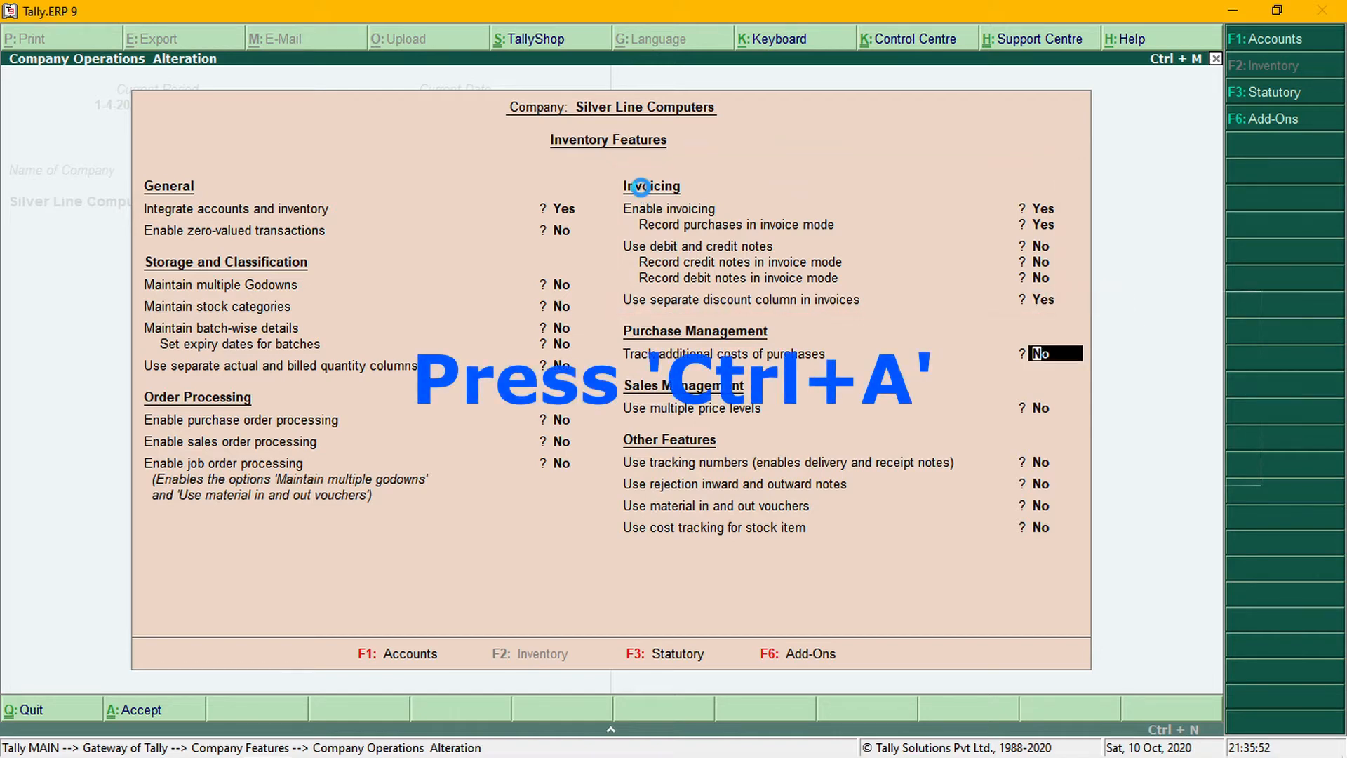
key(ctrl+a)
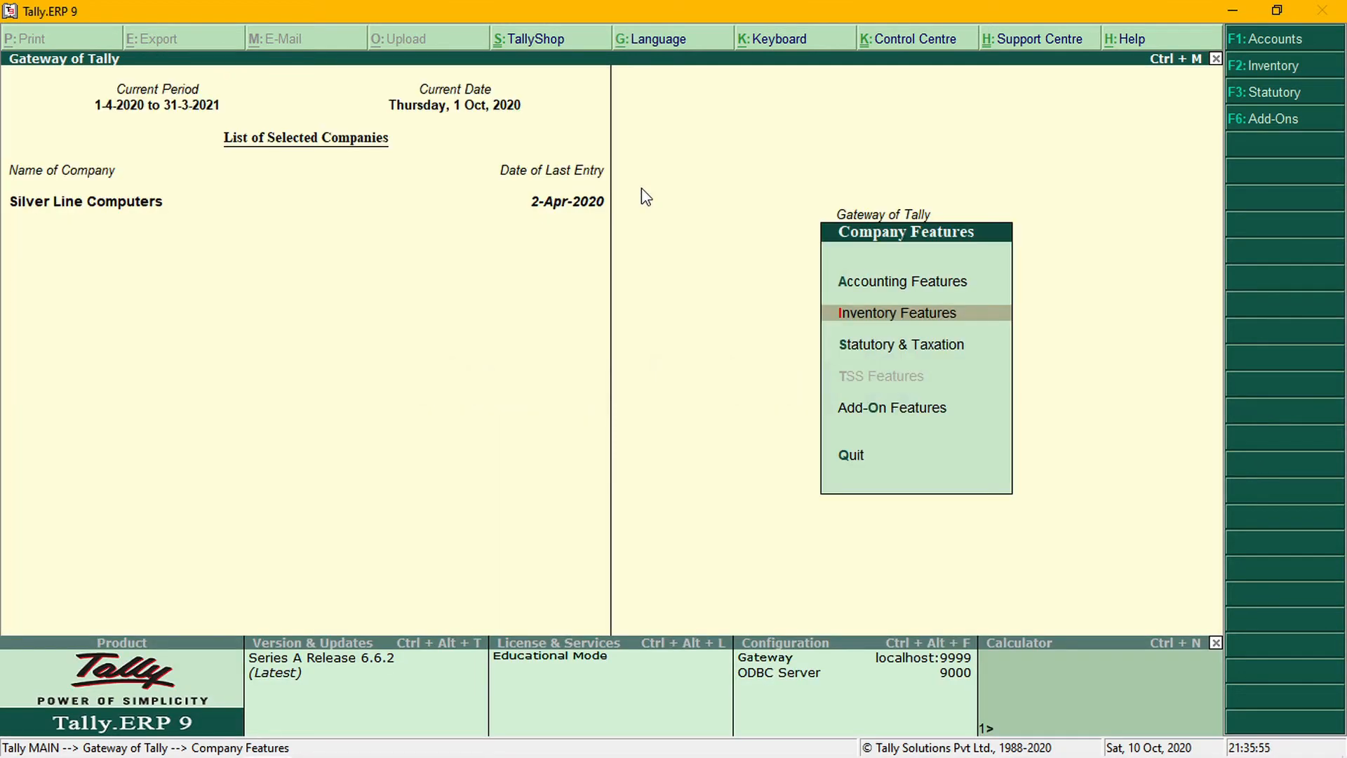
key(Escape)
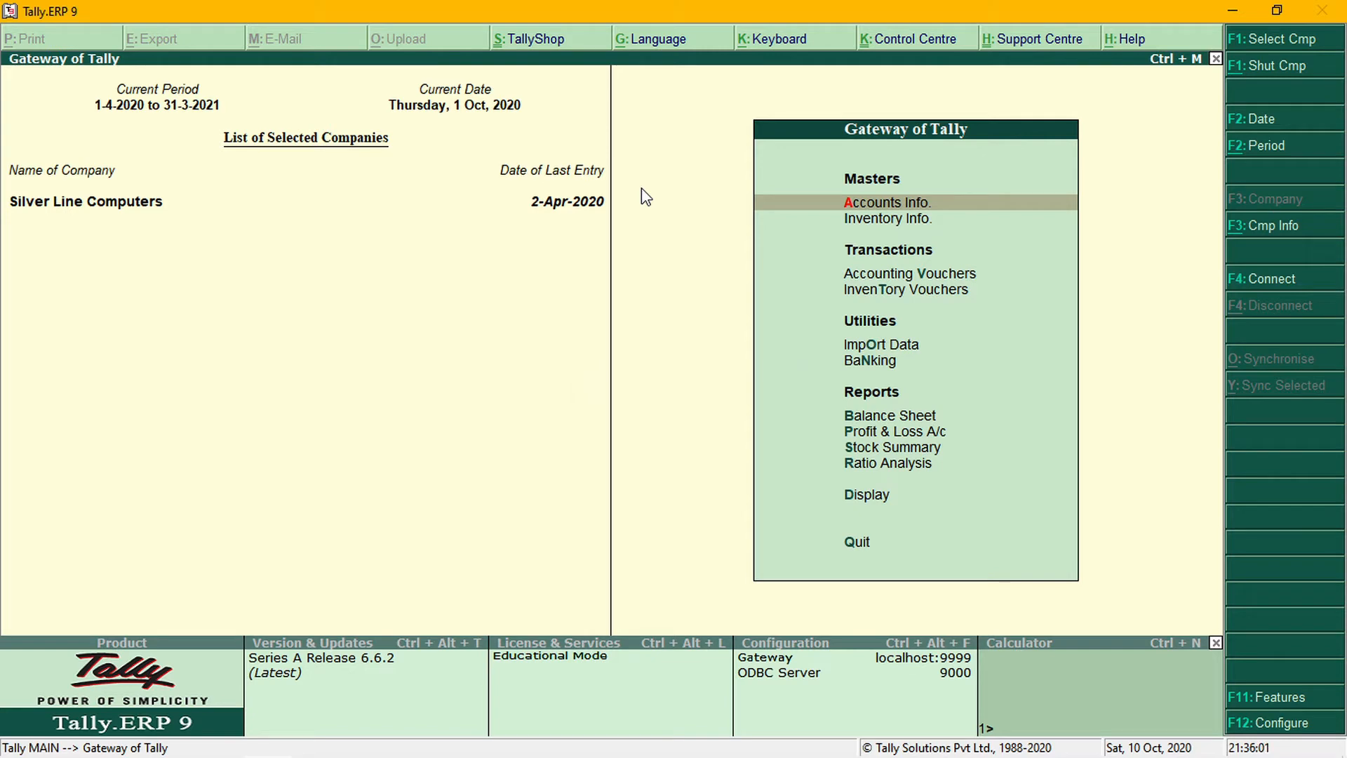
Start a new Sales accounting voucher and set its date to 1-10-2020.
key(Down)
key(Down)
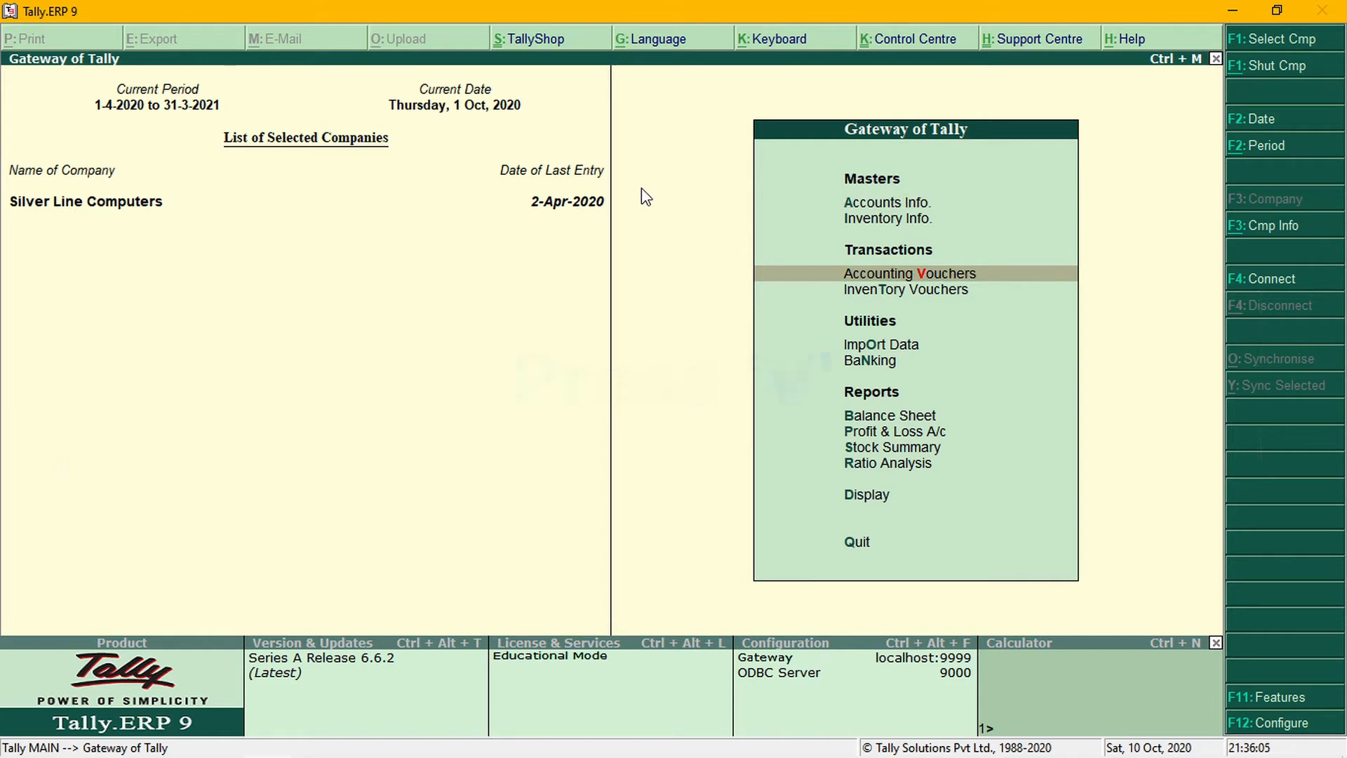
key(v)
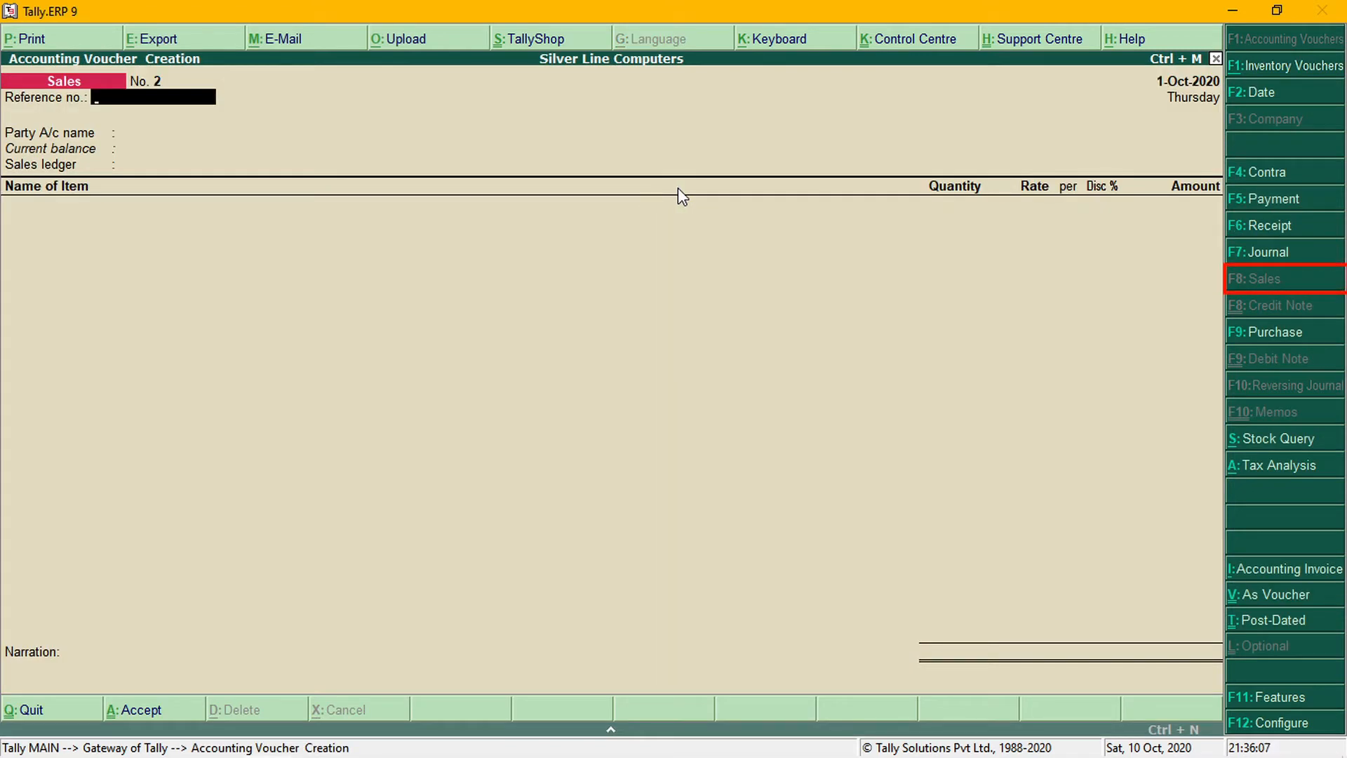
click(1268, 253)
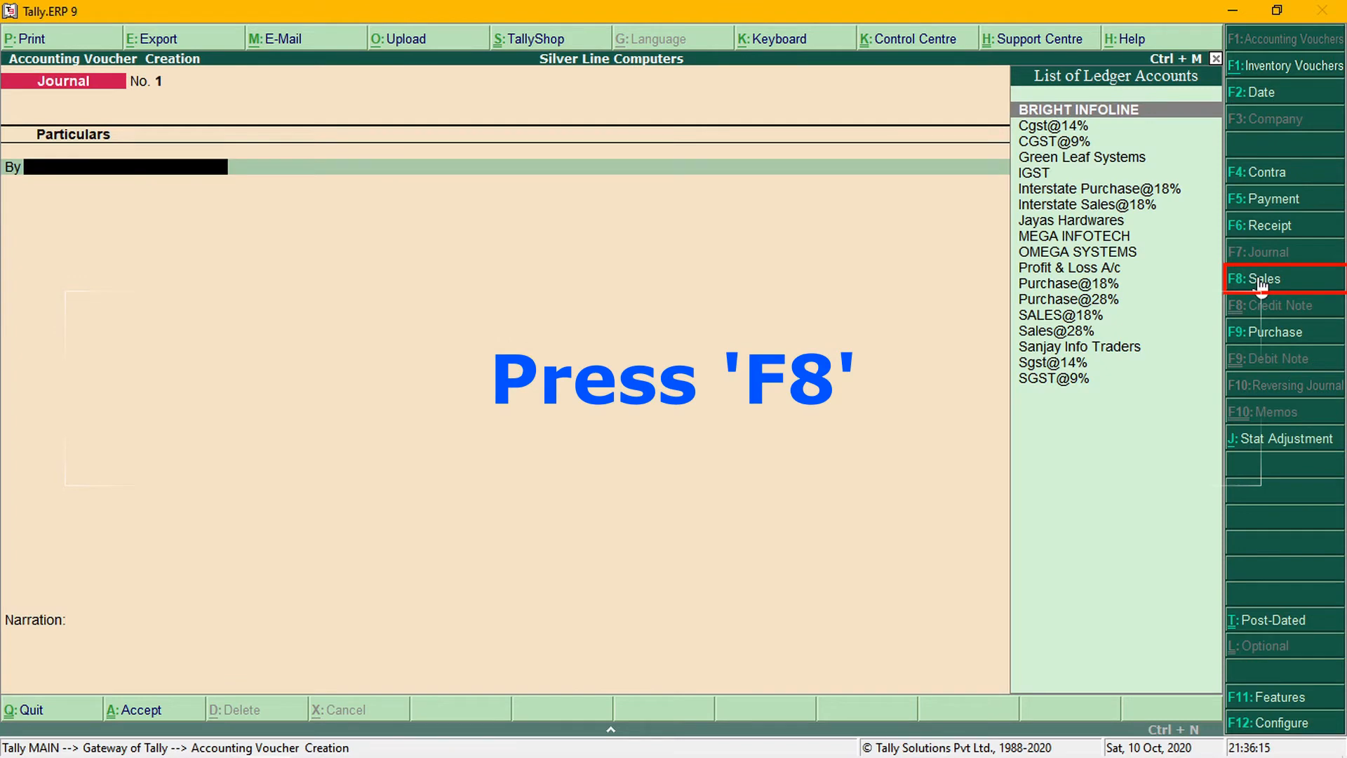
click(1257, 279)
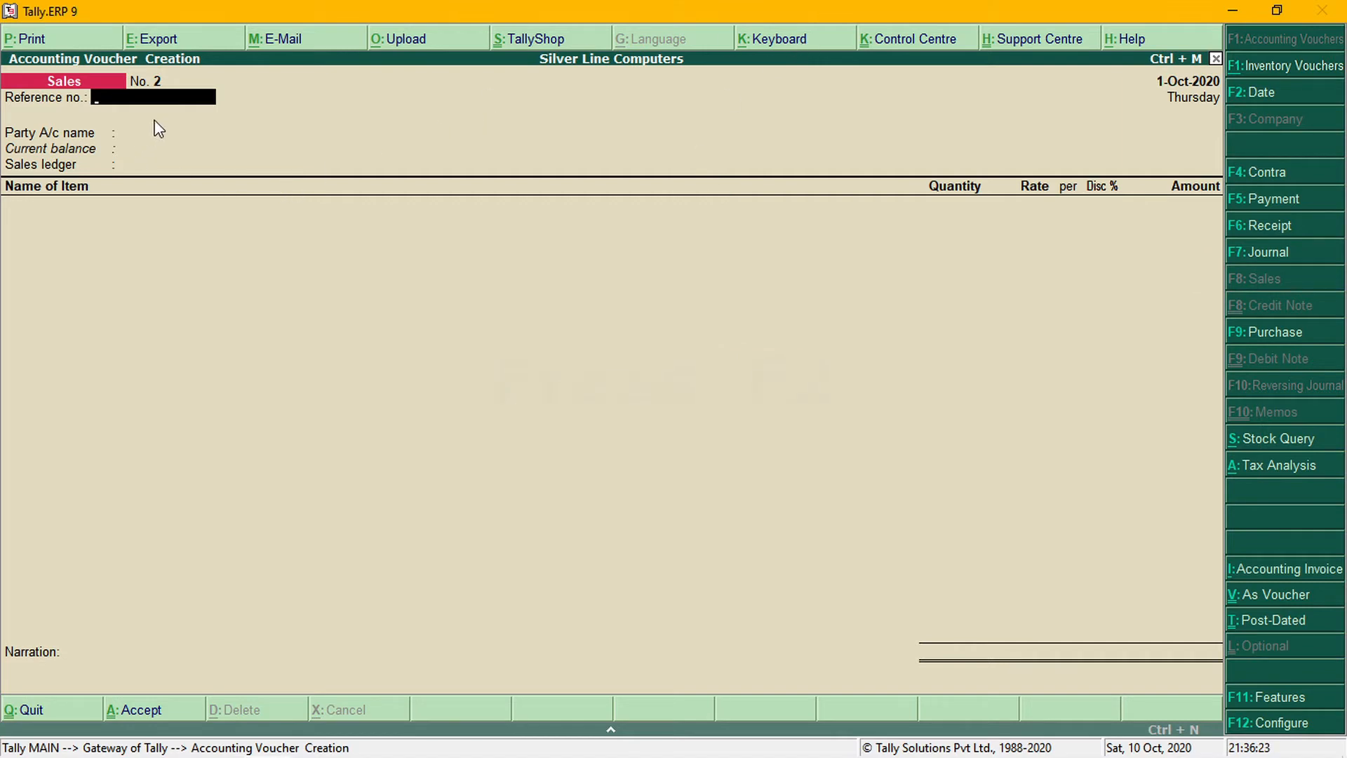
key(F2)
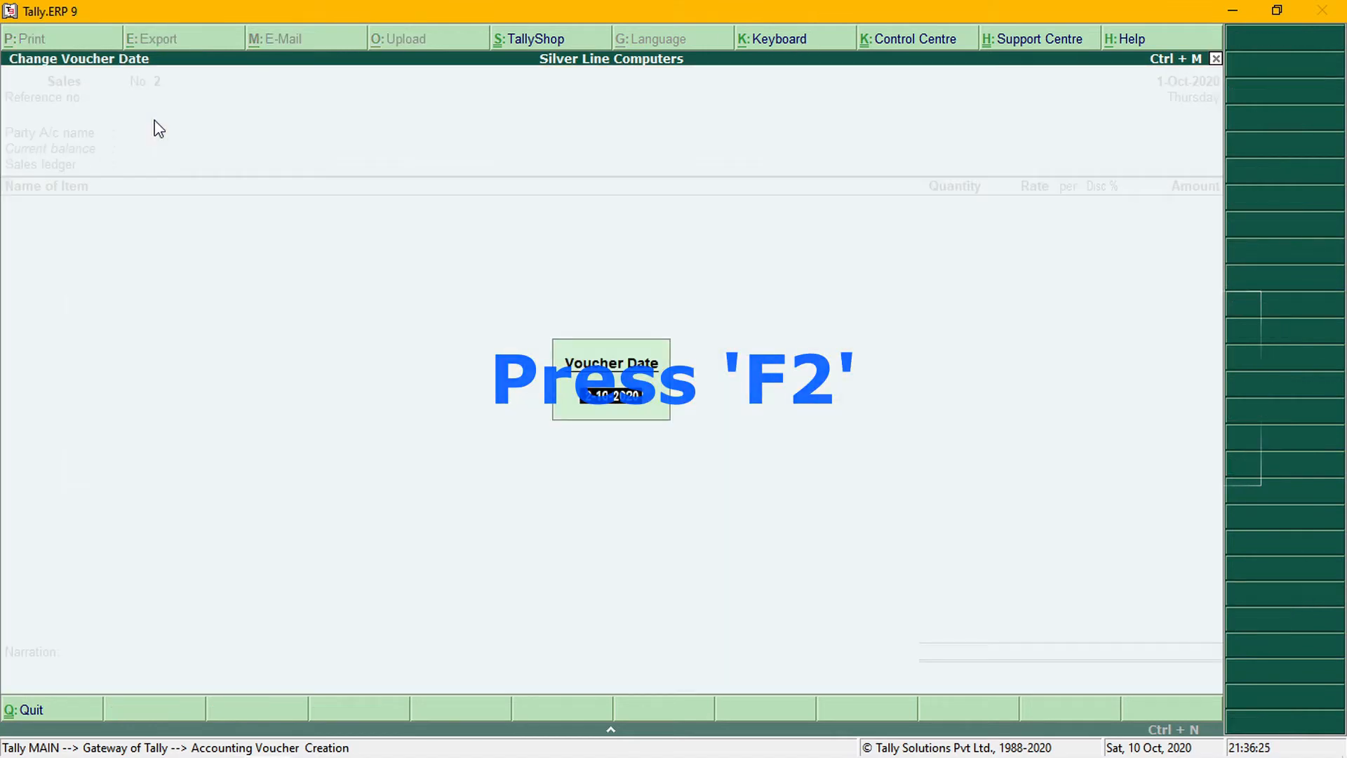
text(1-10-2020)
key(Return)
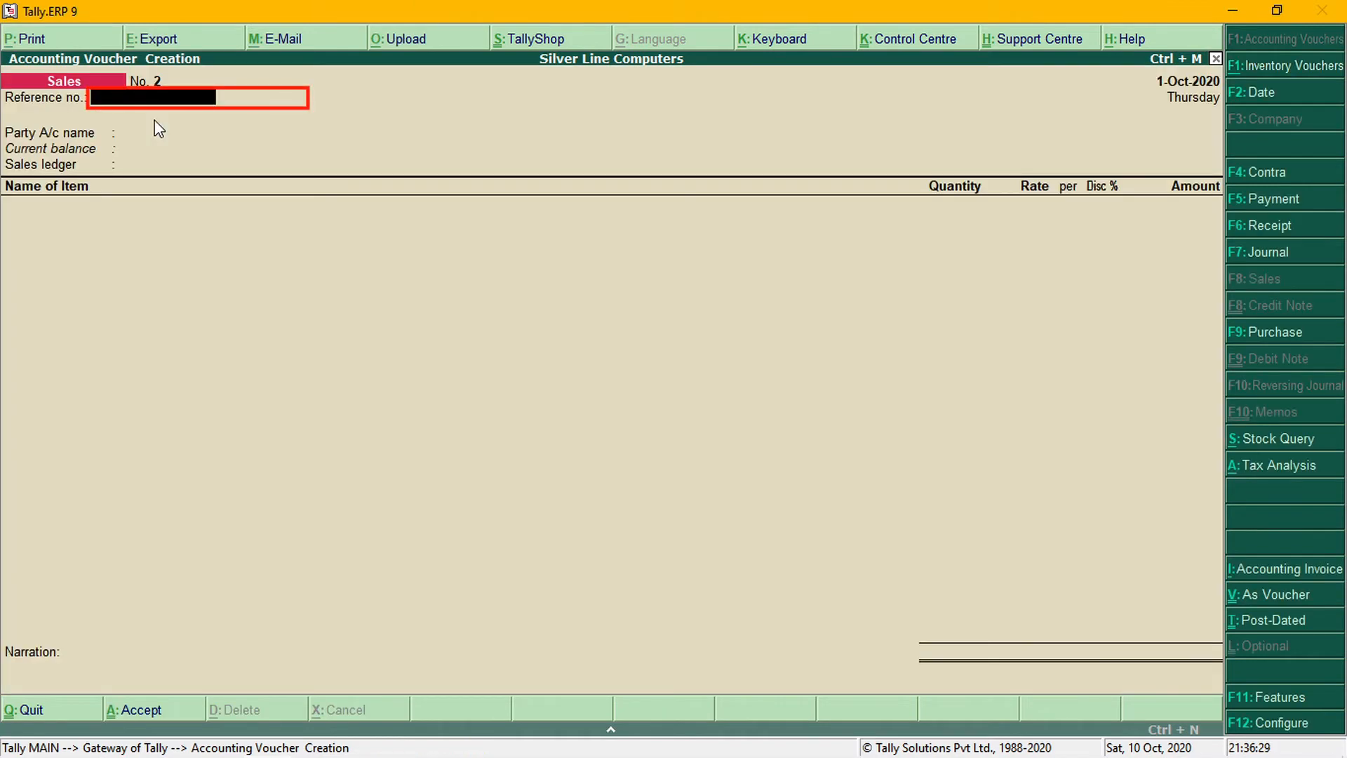
Fill in the sales voucher header with reference inv201, party BRIGHT INFOLINE and sales ledger SALES@18%.
text(inv201)
key(Return)
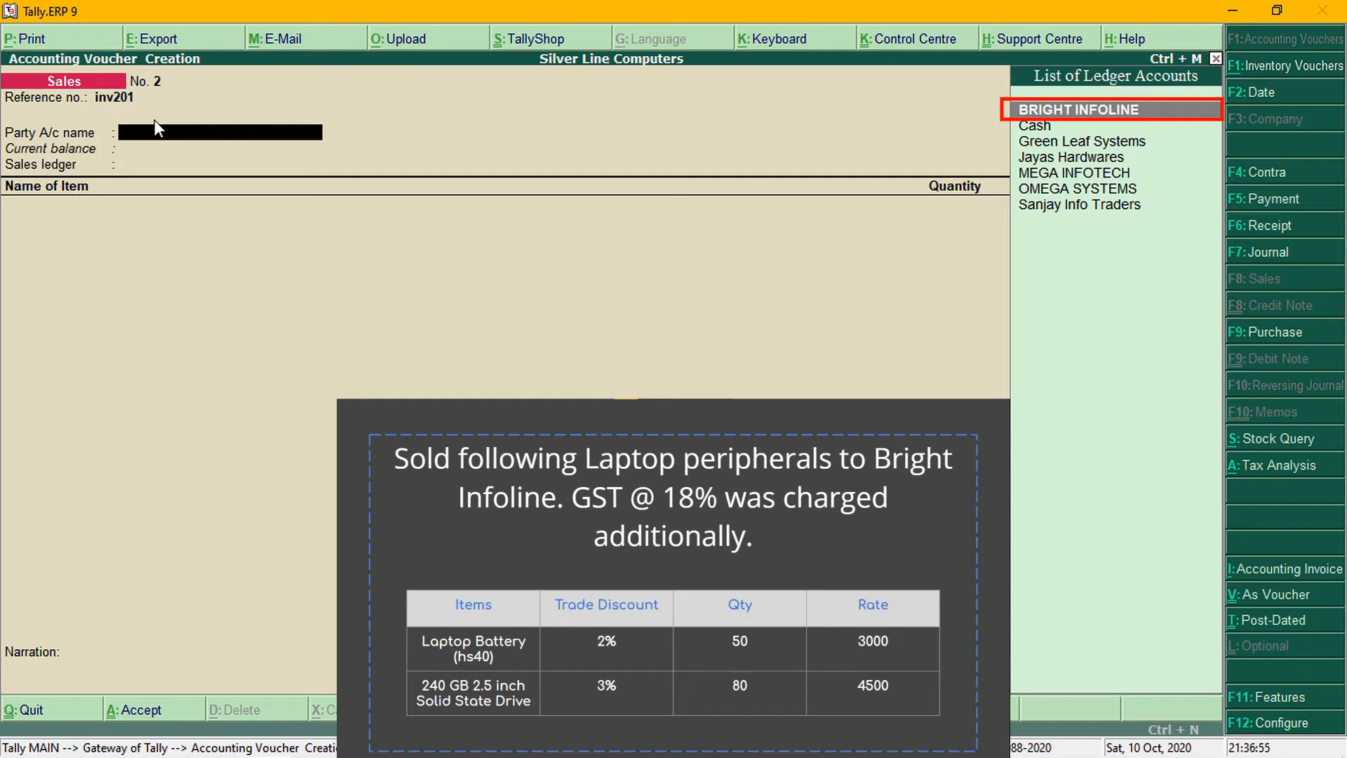
key(Return)
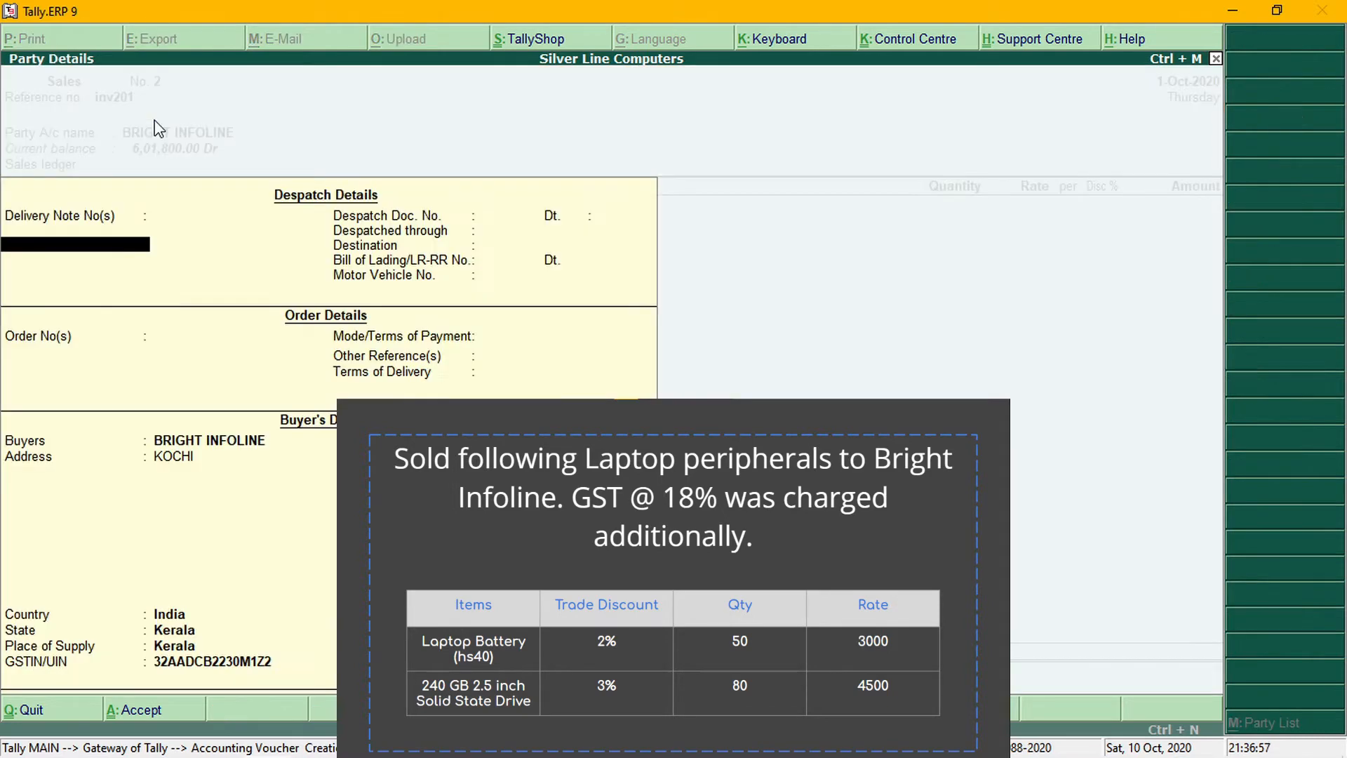
key(ctrl+a)
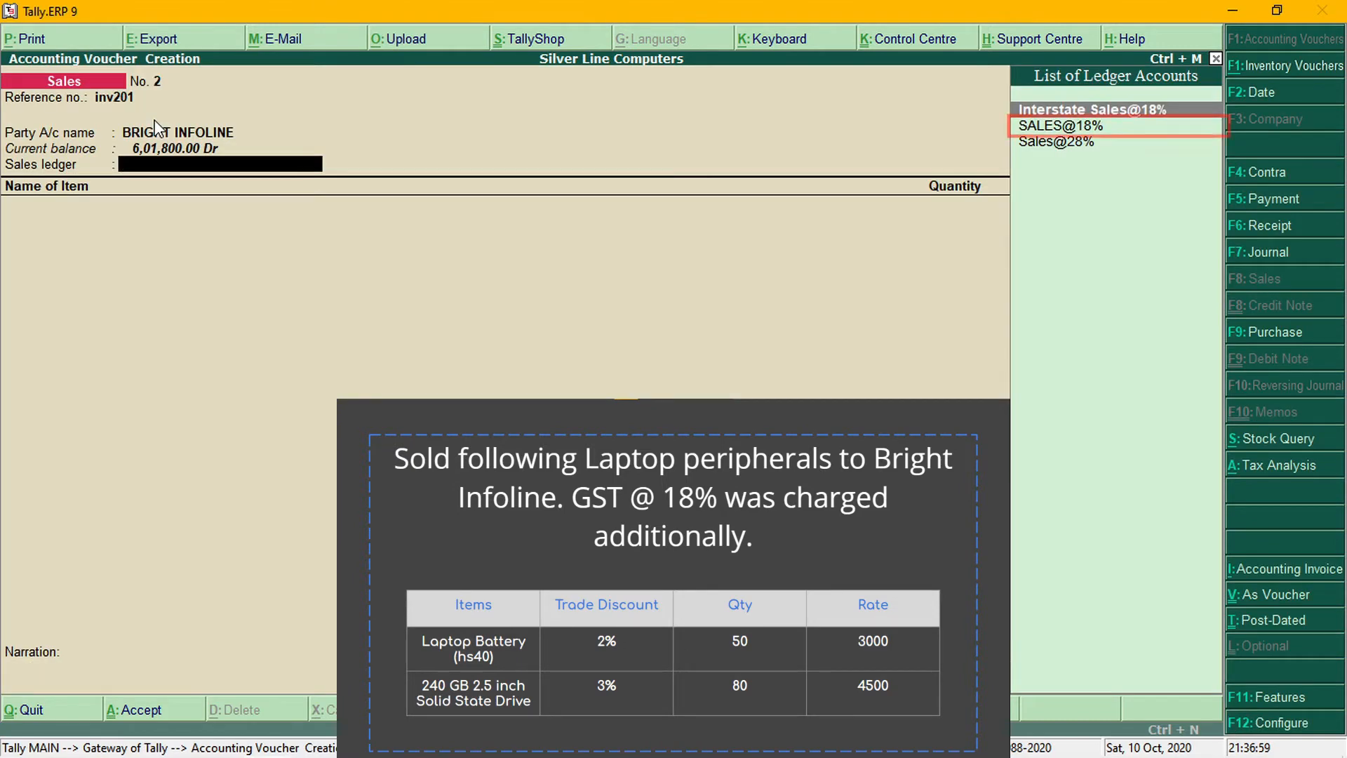
key(Down)
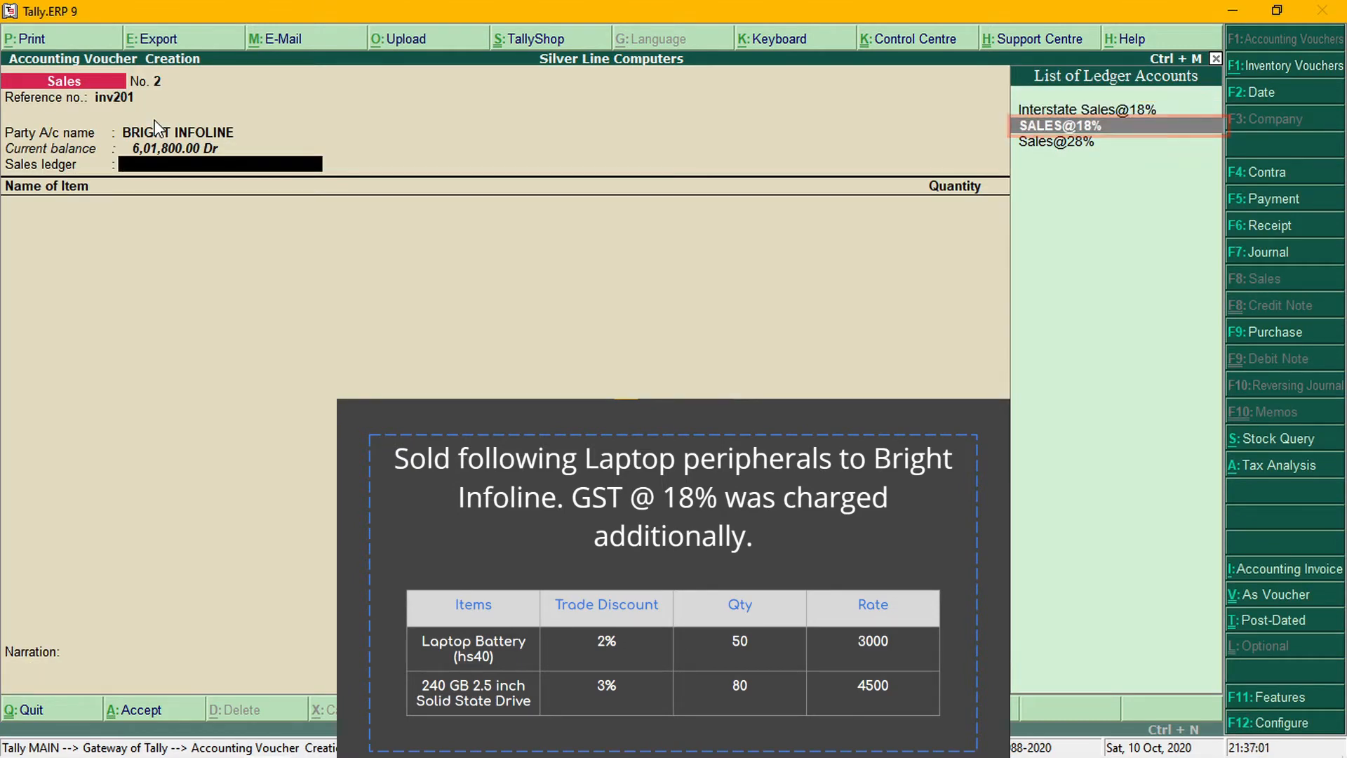
key(Return)
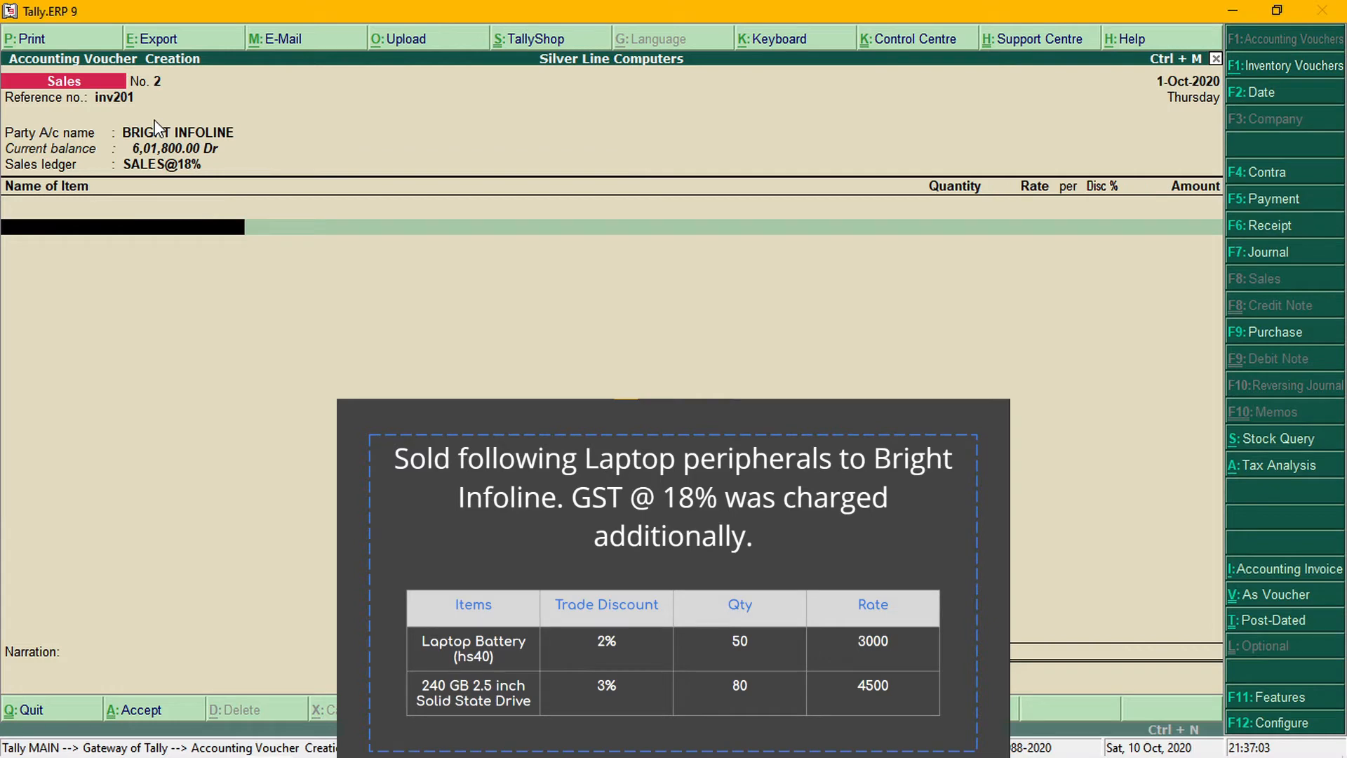
Add the item LAPTOP BATTERY(HS40) with quantity 50, rate 3,000 and a 2% discount.
key(Down)
key(Down)
key(Down)
key(Return)
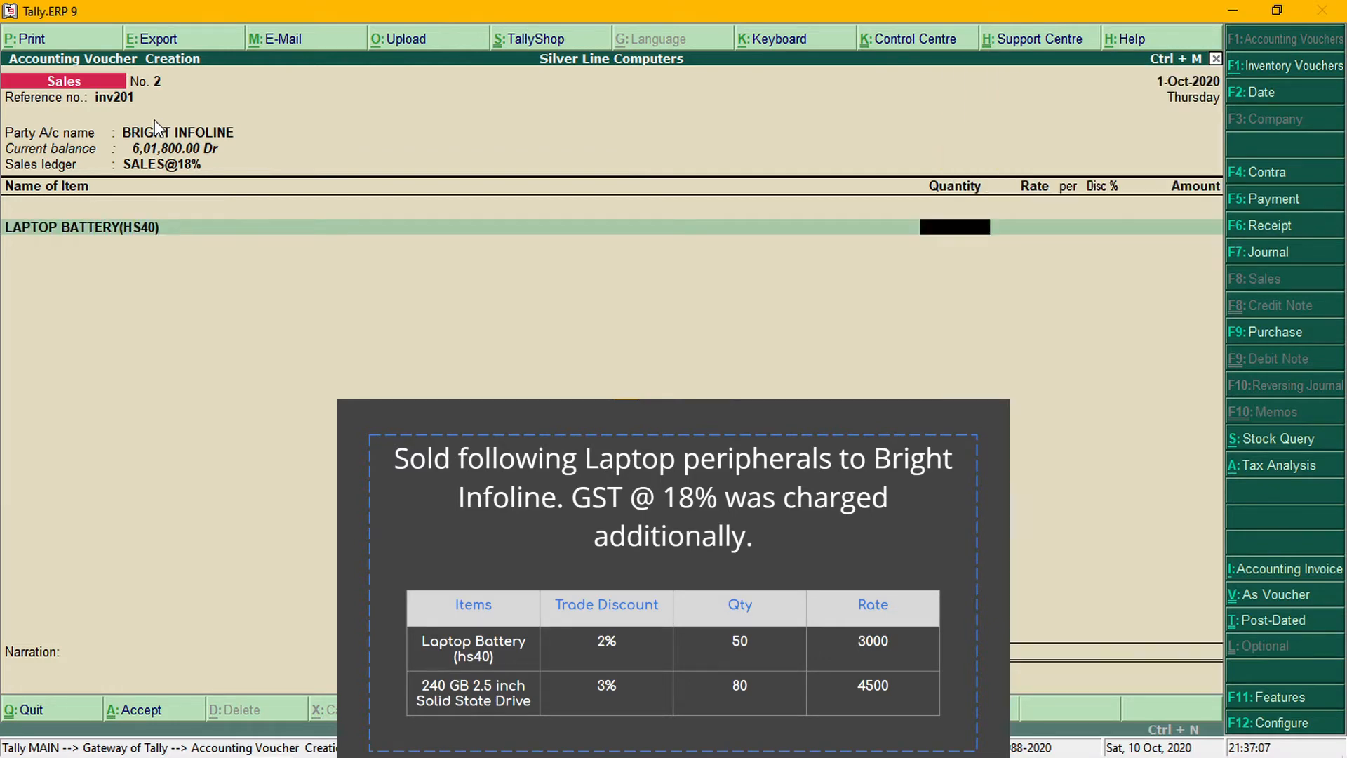
text(50)
key(Return)
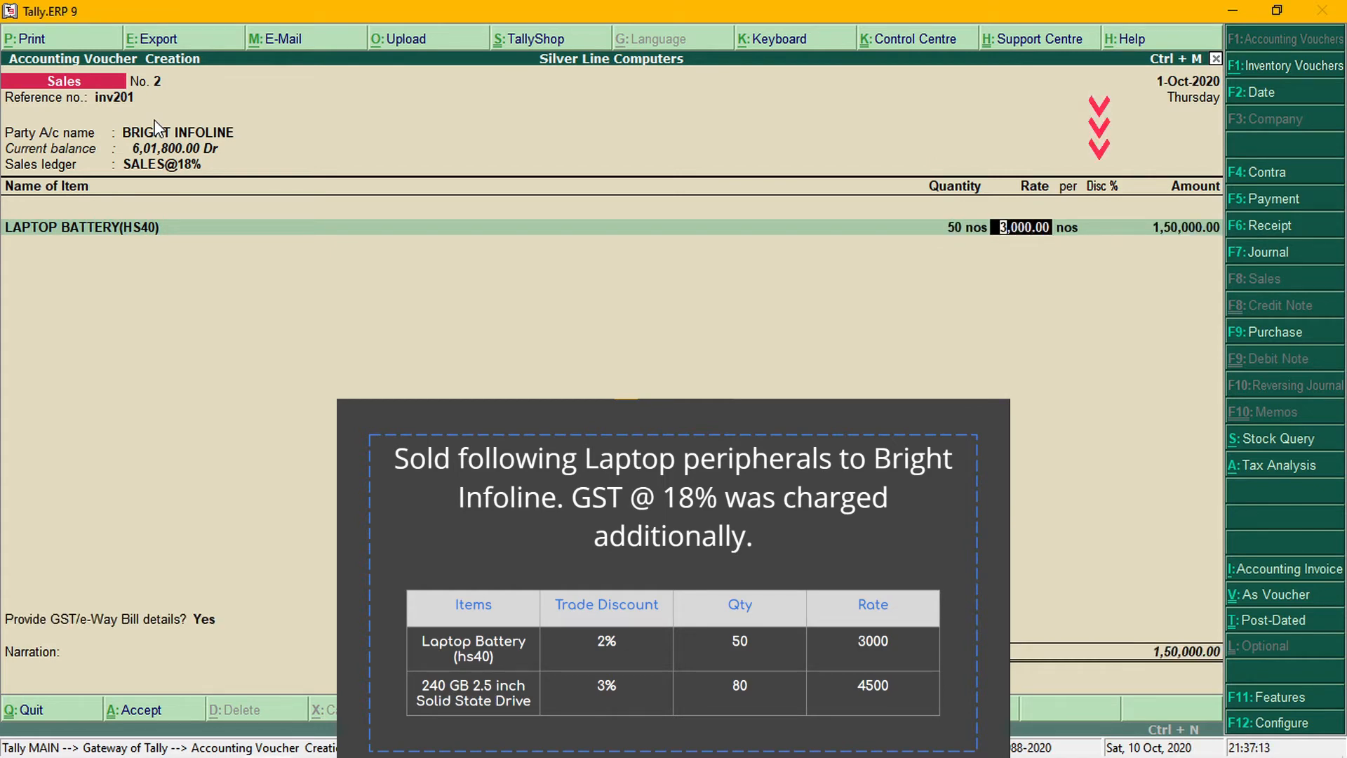
key(Return)
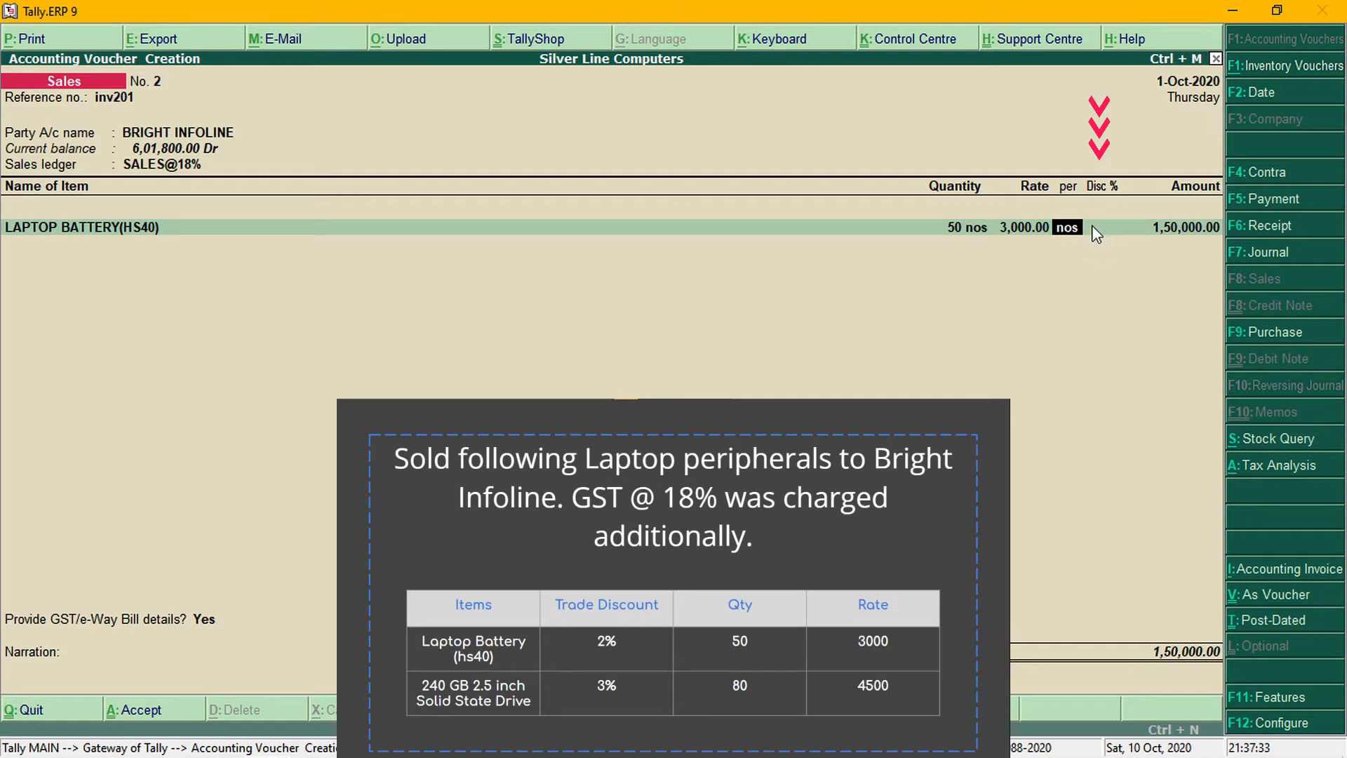
key(Return)
text(2)
key(Return)
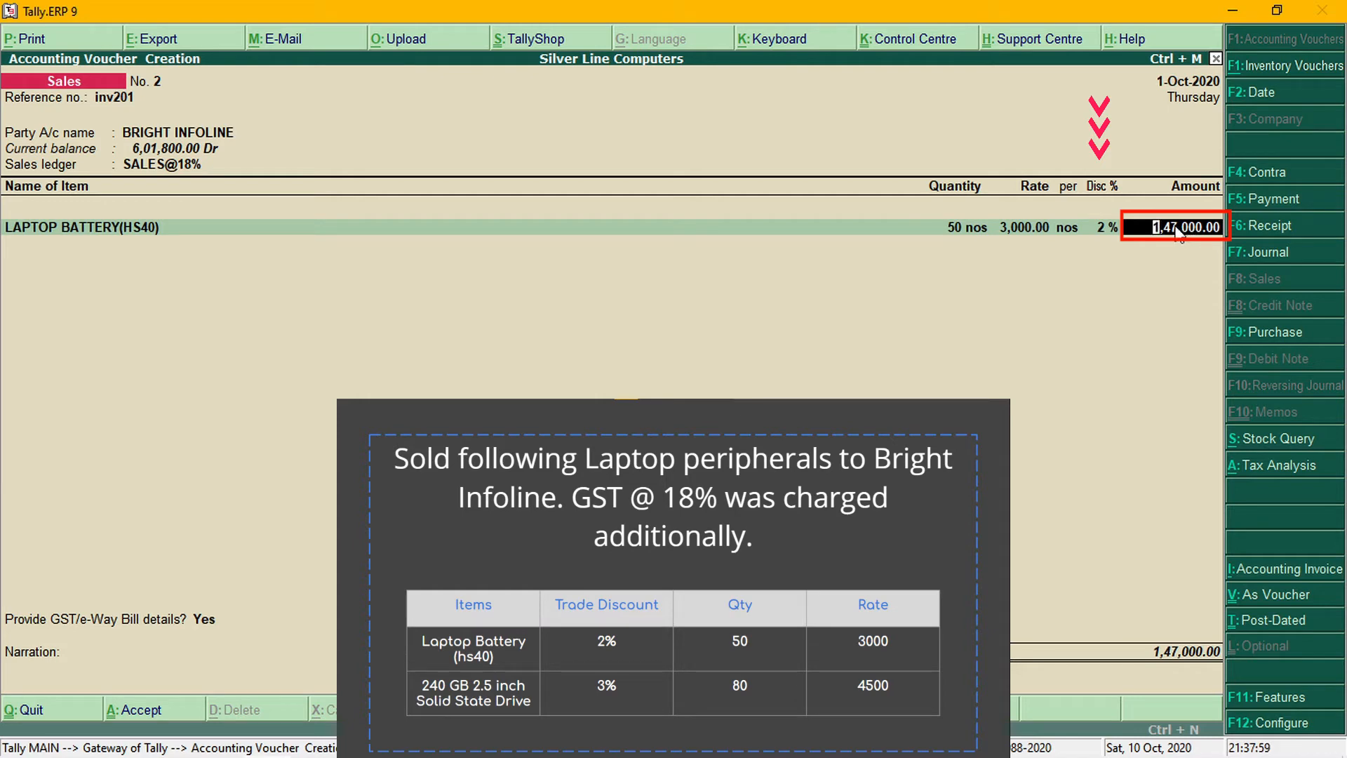
key(Return)
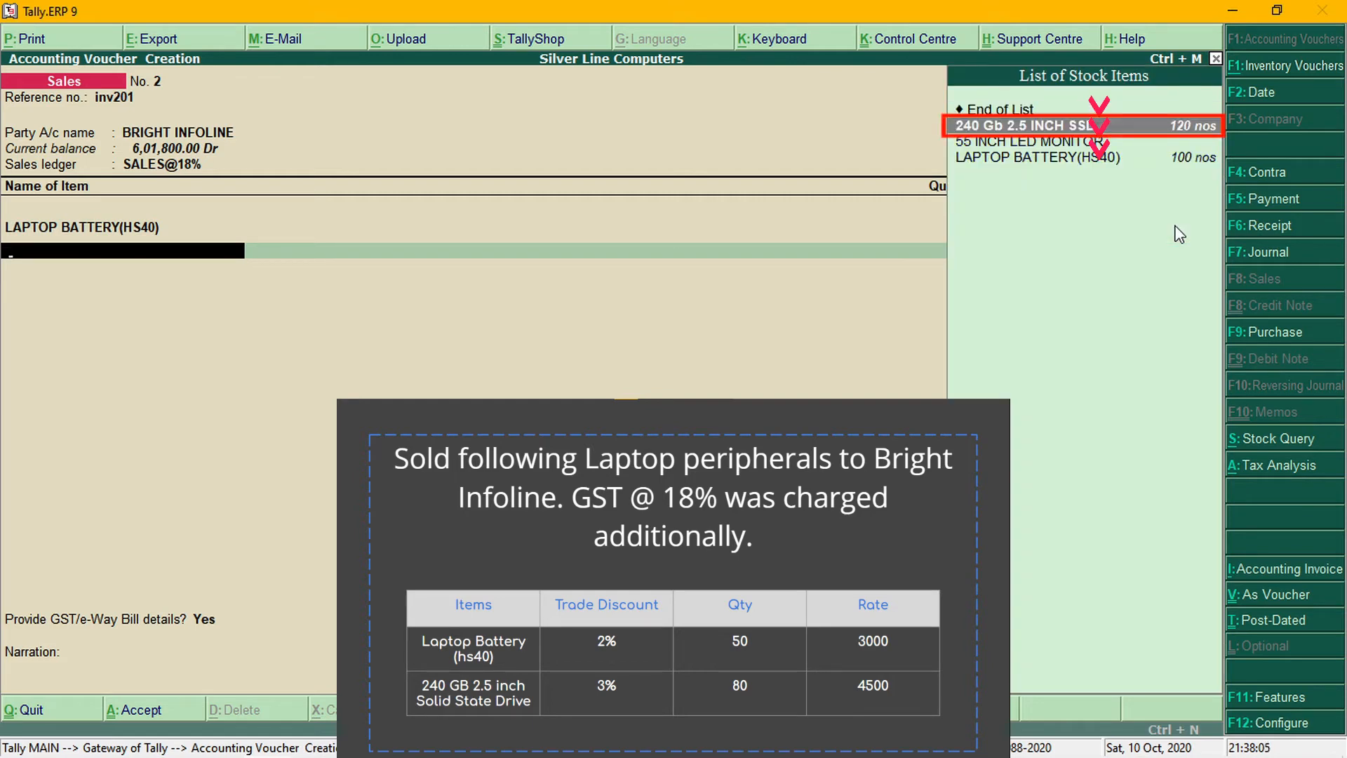
Add the item 240 Gb 2.5 INCH SSD with quantity 80, rate 4,500 and a 3% discount.
key(Return)
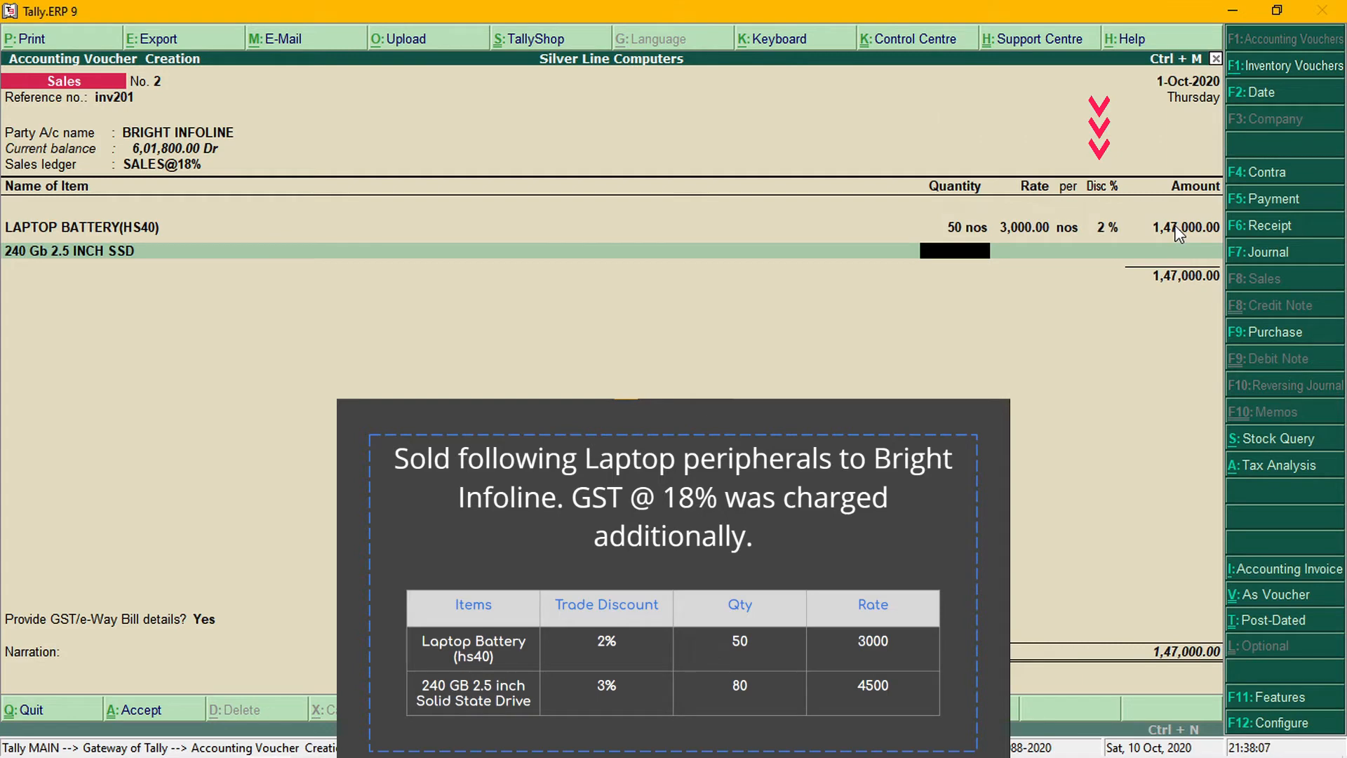
text(80)
key(Return)
key(Return)
key(Return)
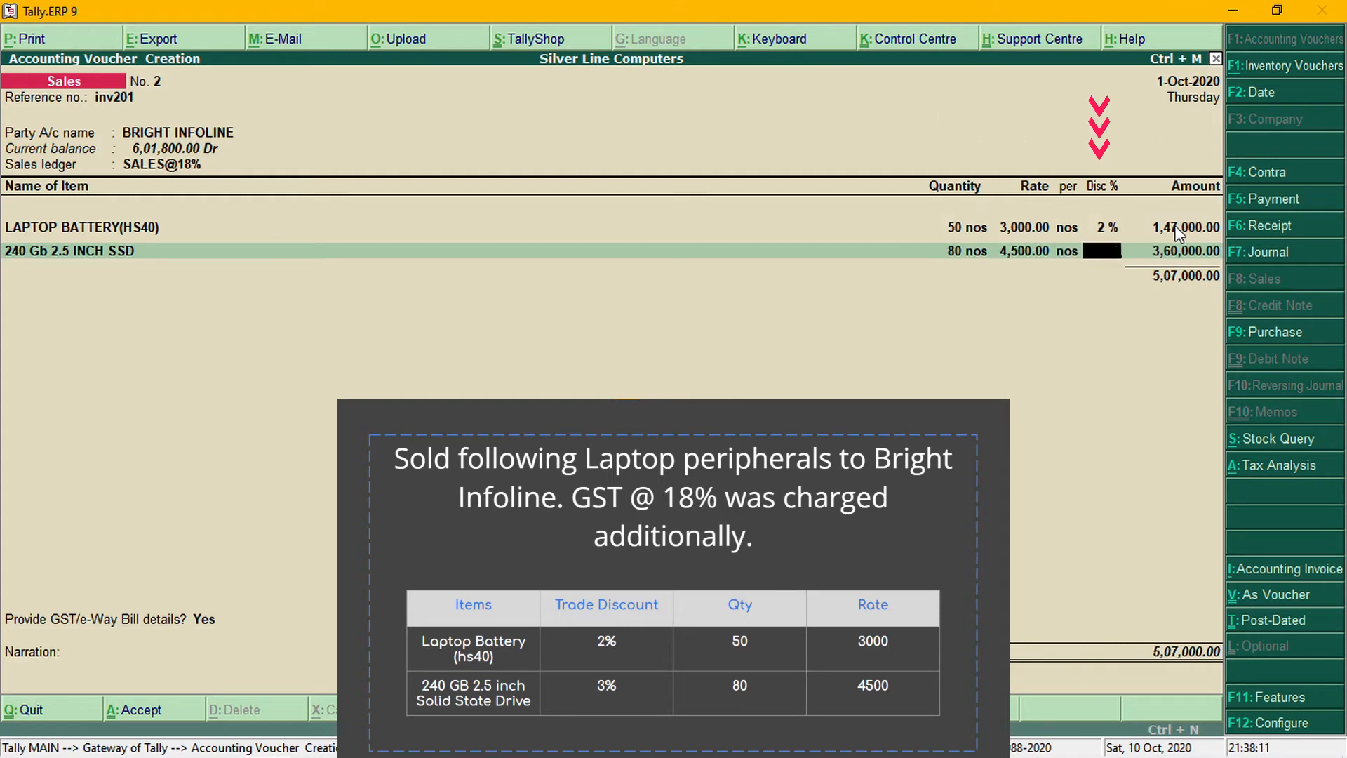
text(3)
key(Return)
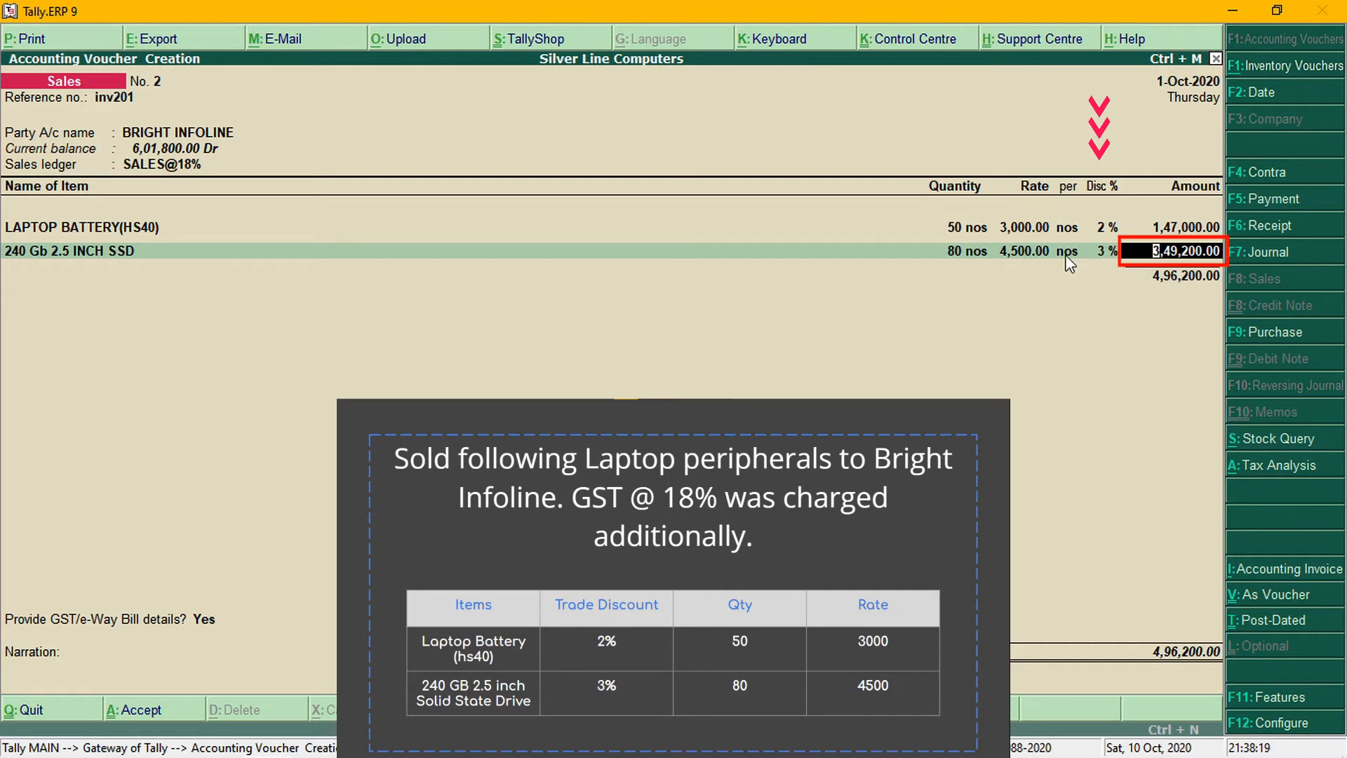
key(Return)
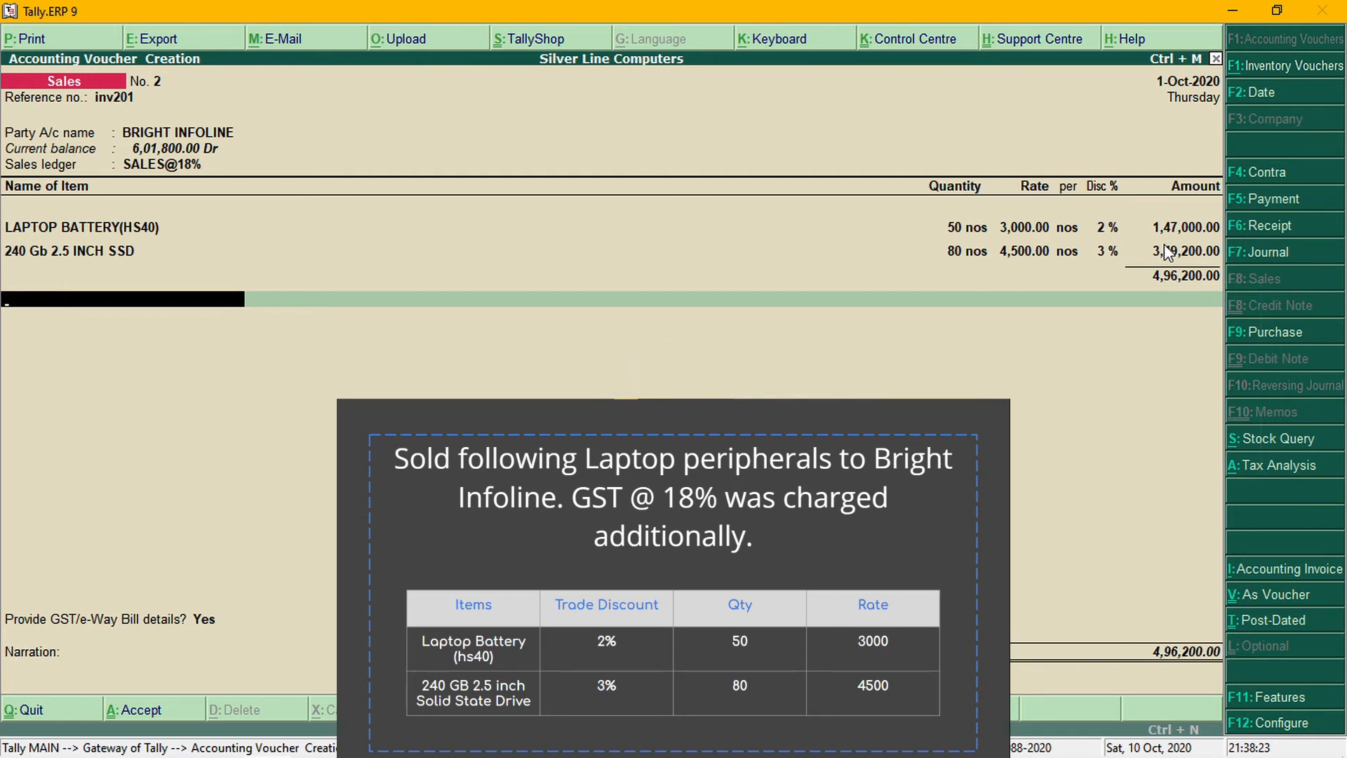
text(C)
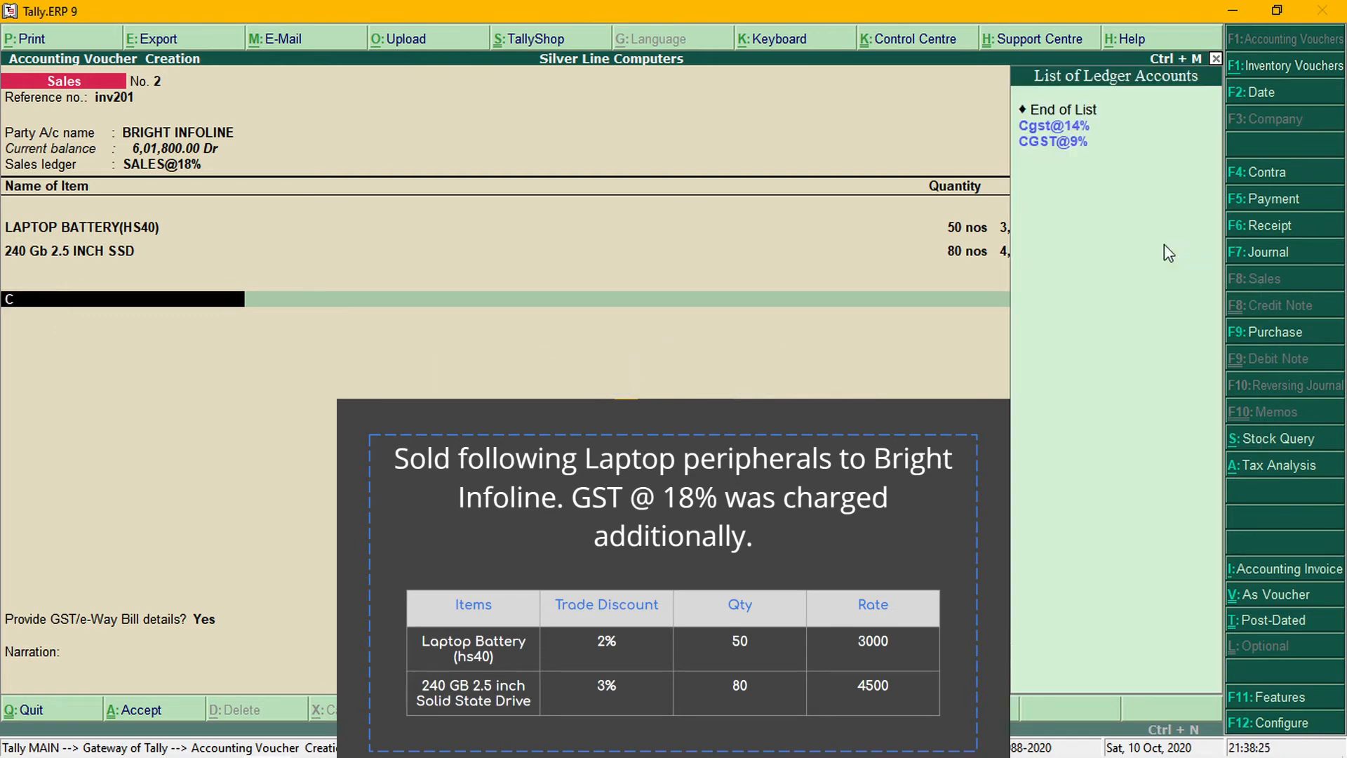
key(Down)
key(Down)
key(Up)
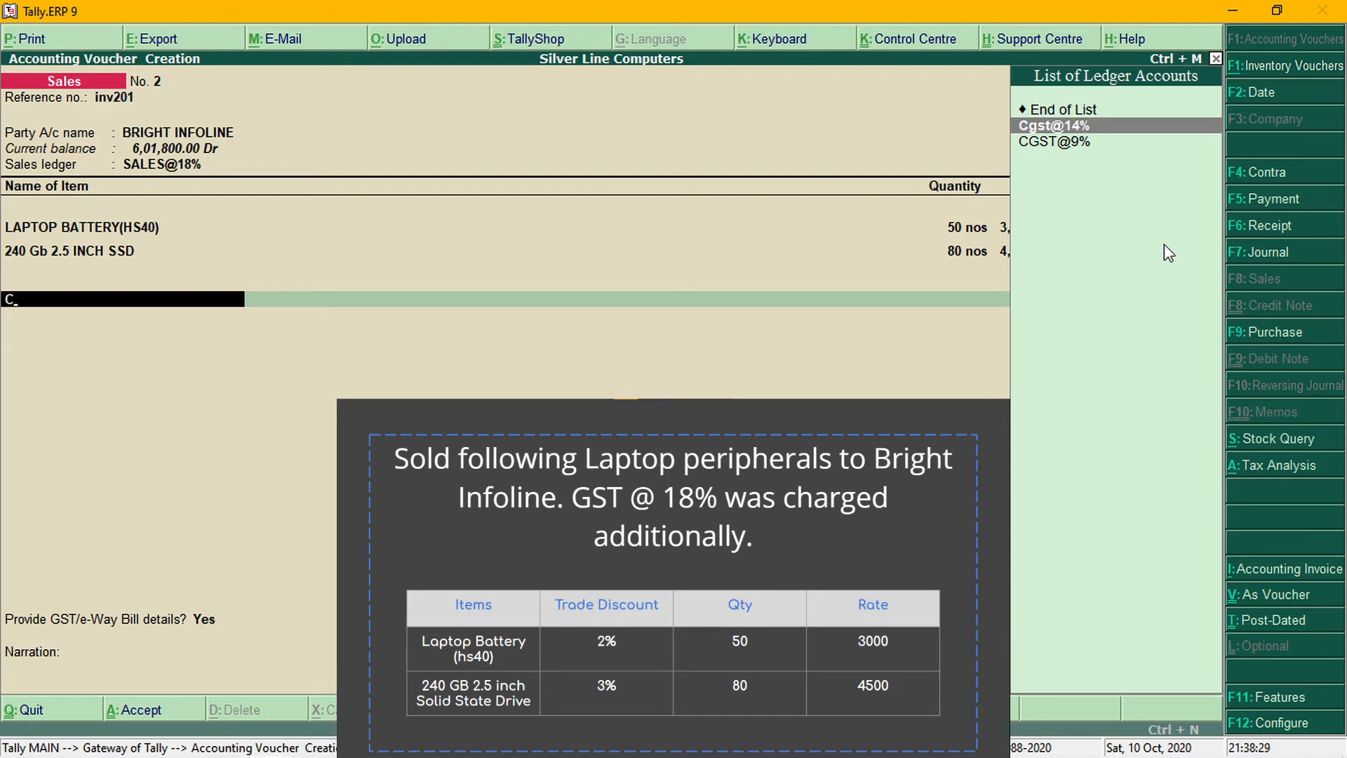
key(Return)
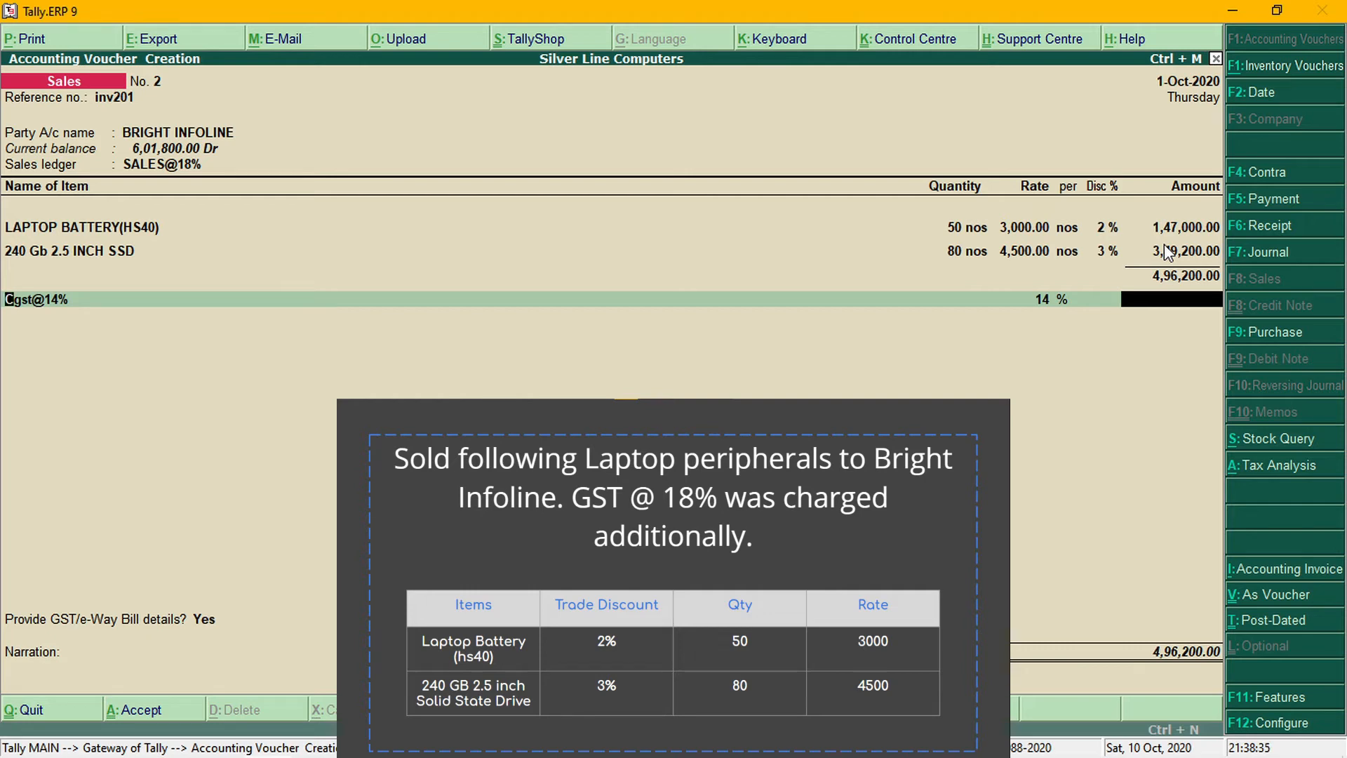
key(BackSpace)
Set the tax ledger on the line below the items to CGST@9%.
key(Down)
key(Down)
key(Up)
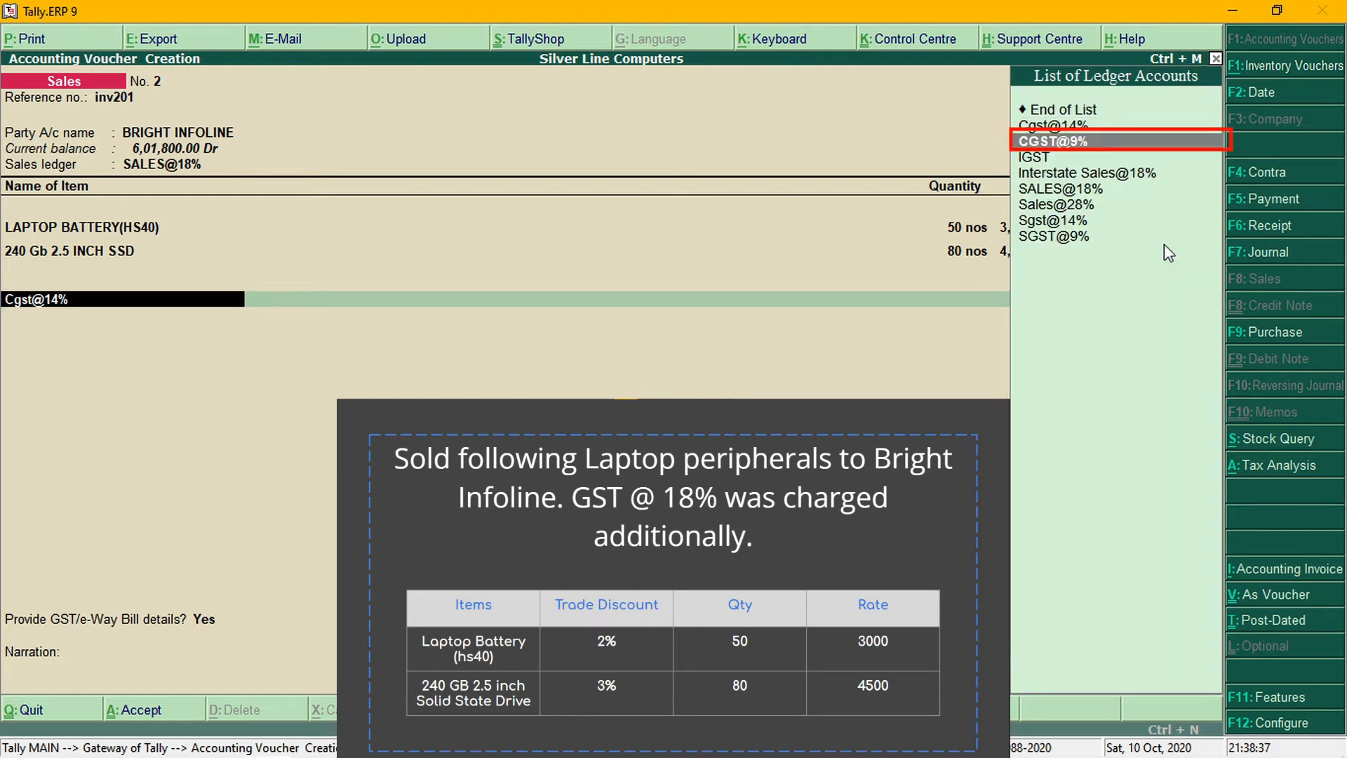
key(Return)
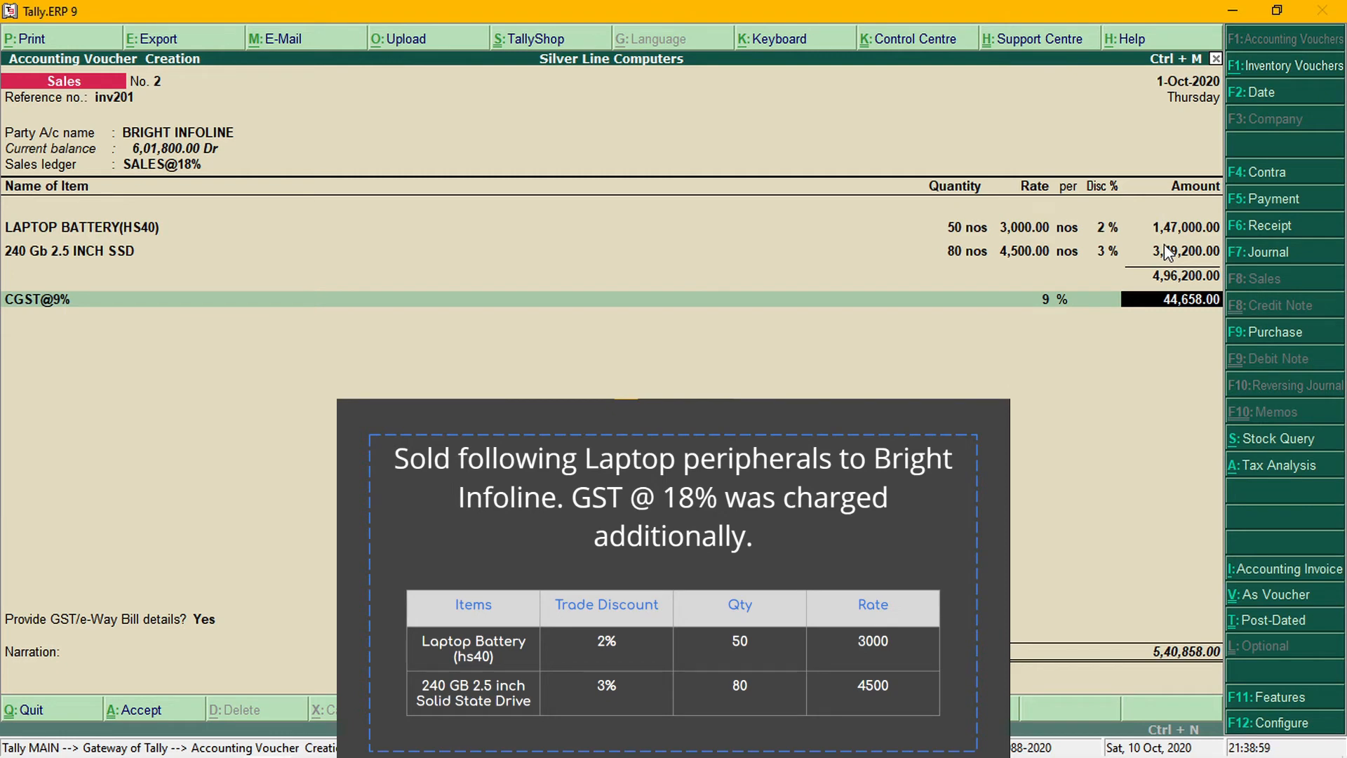
Add the tax ledger SGST@9% on the line below CGST@9% in the sales voucher.
key(Return)
text(Sg)
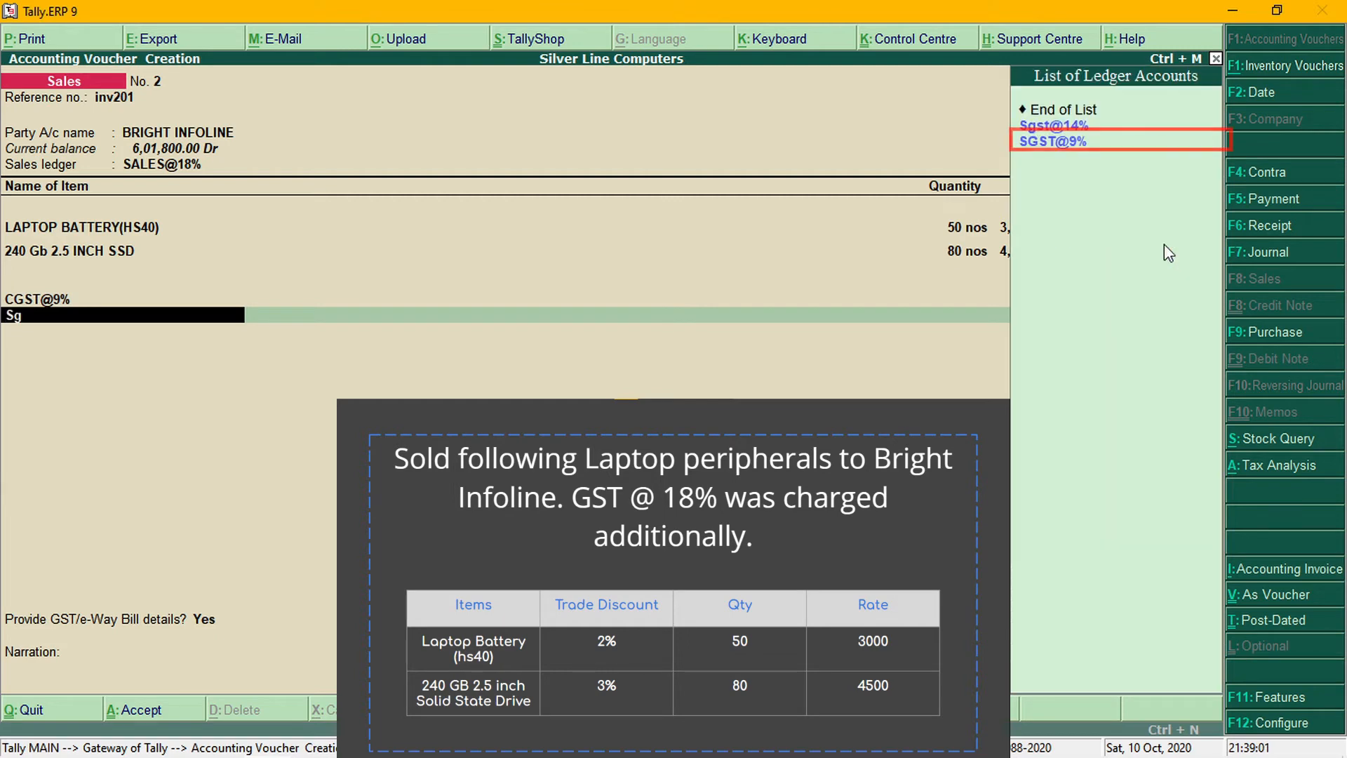
key(Down)
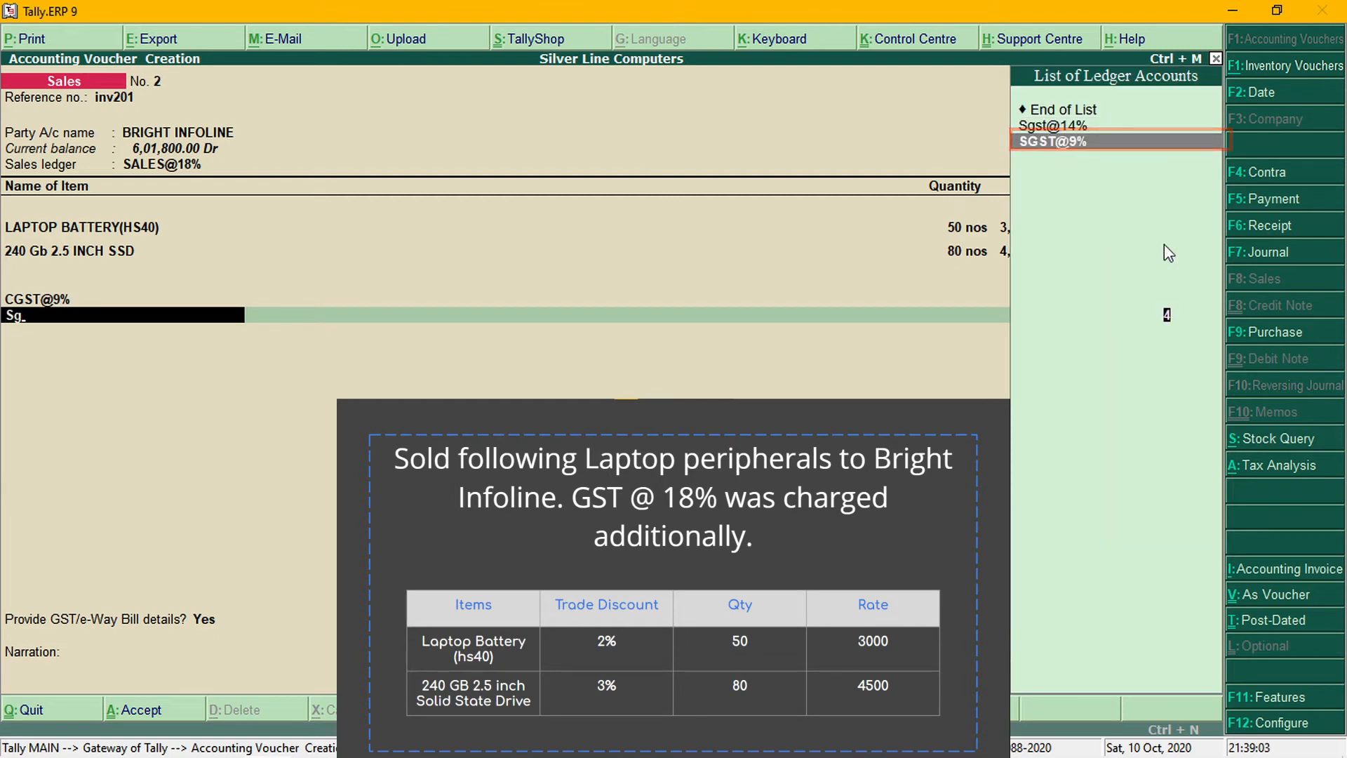
key(Return)
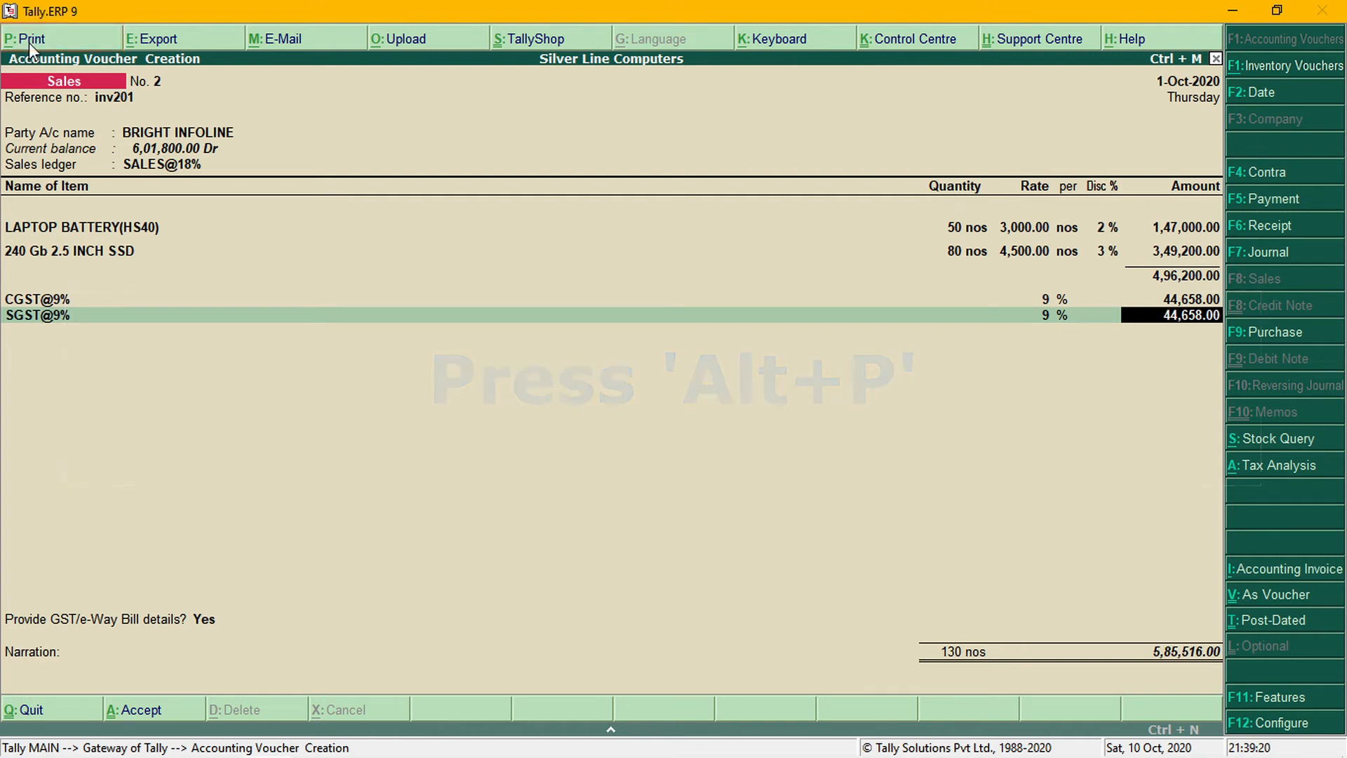
Print the sales voucher to PDF under the file name in in the Documents folder, and accept the voucher.
click(32, 50)
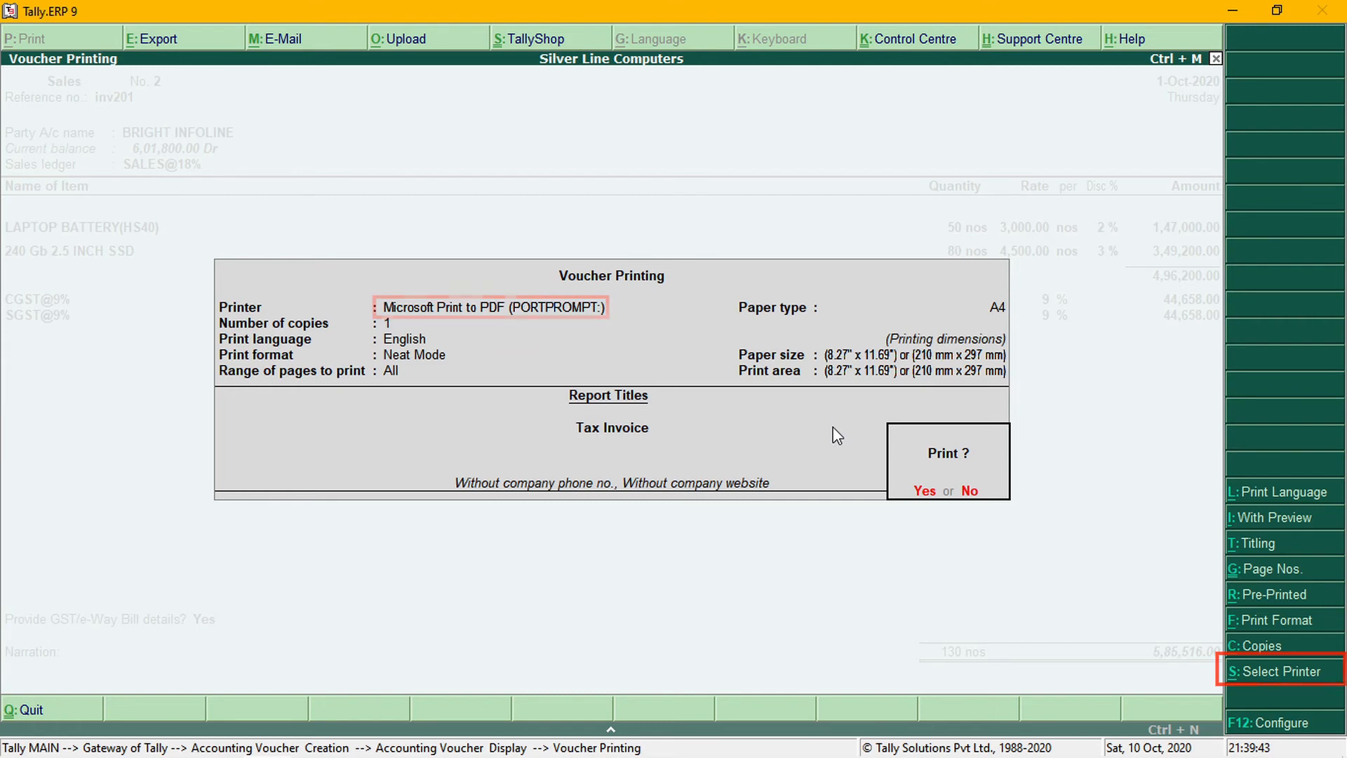
click(923, 490)
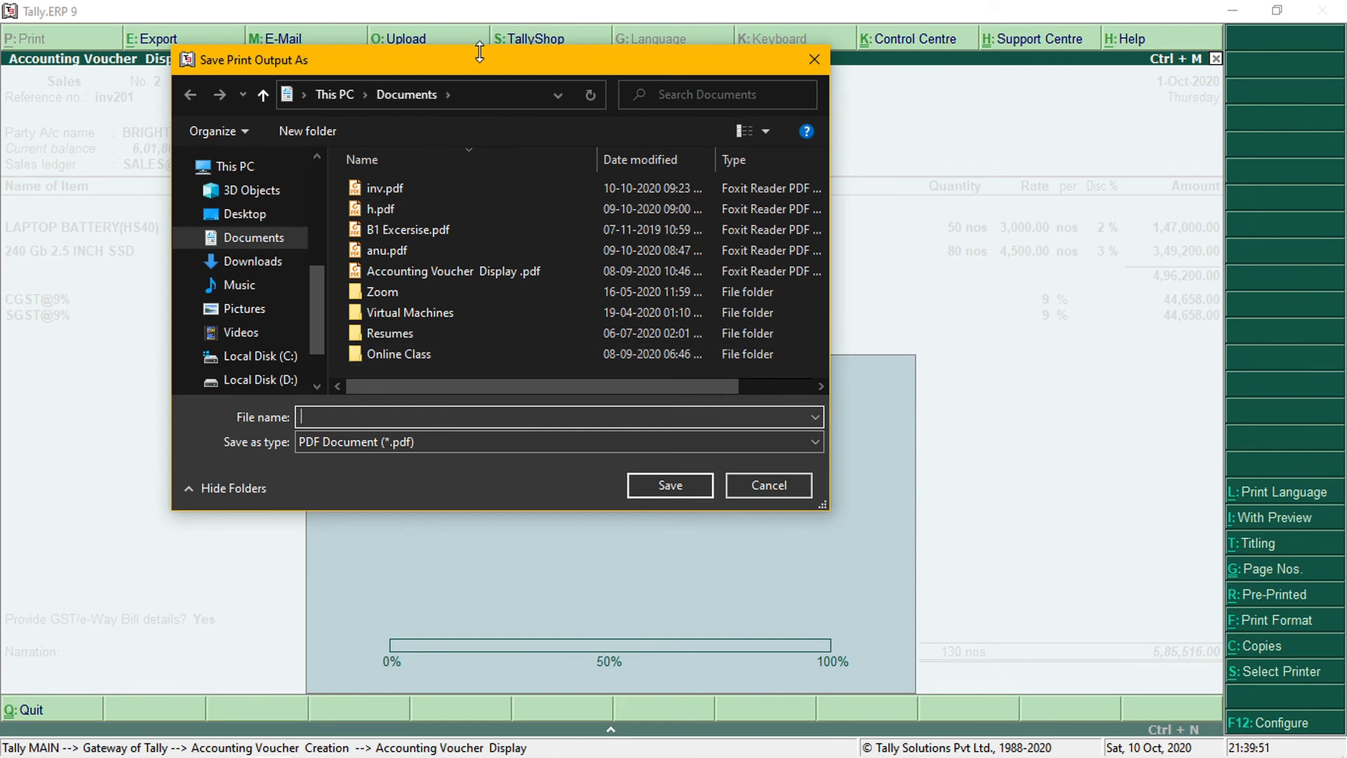
drag(474, 59, 564, 78)
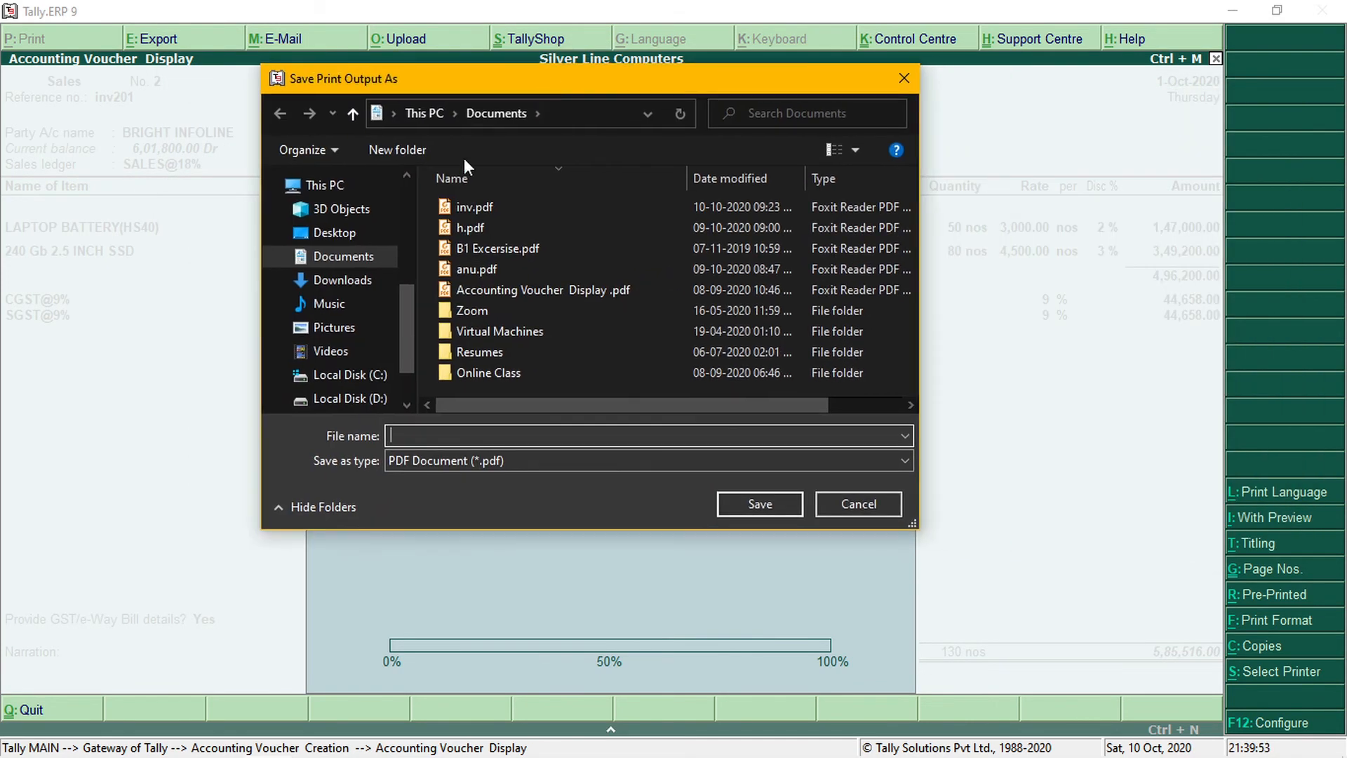
text(inc)
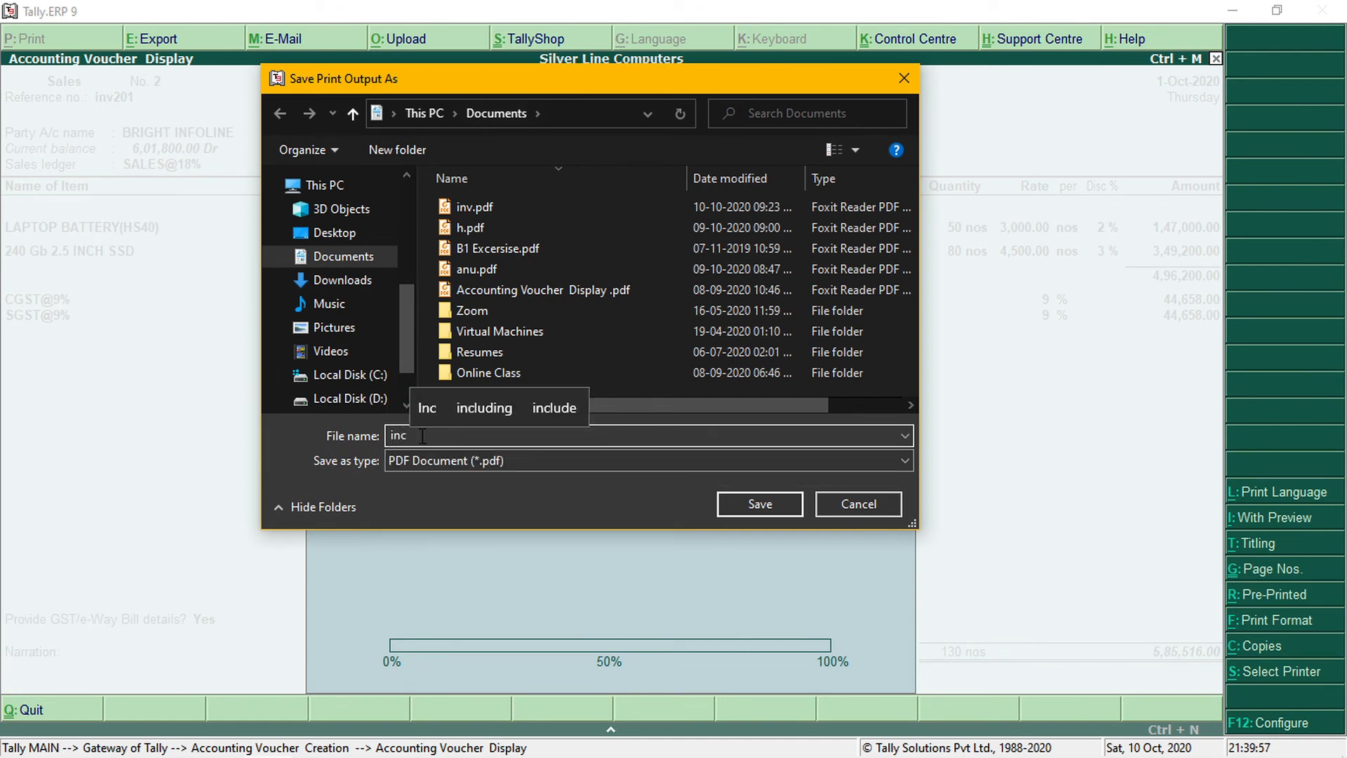
key(BackSpace)
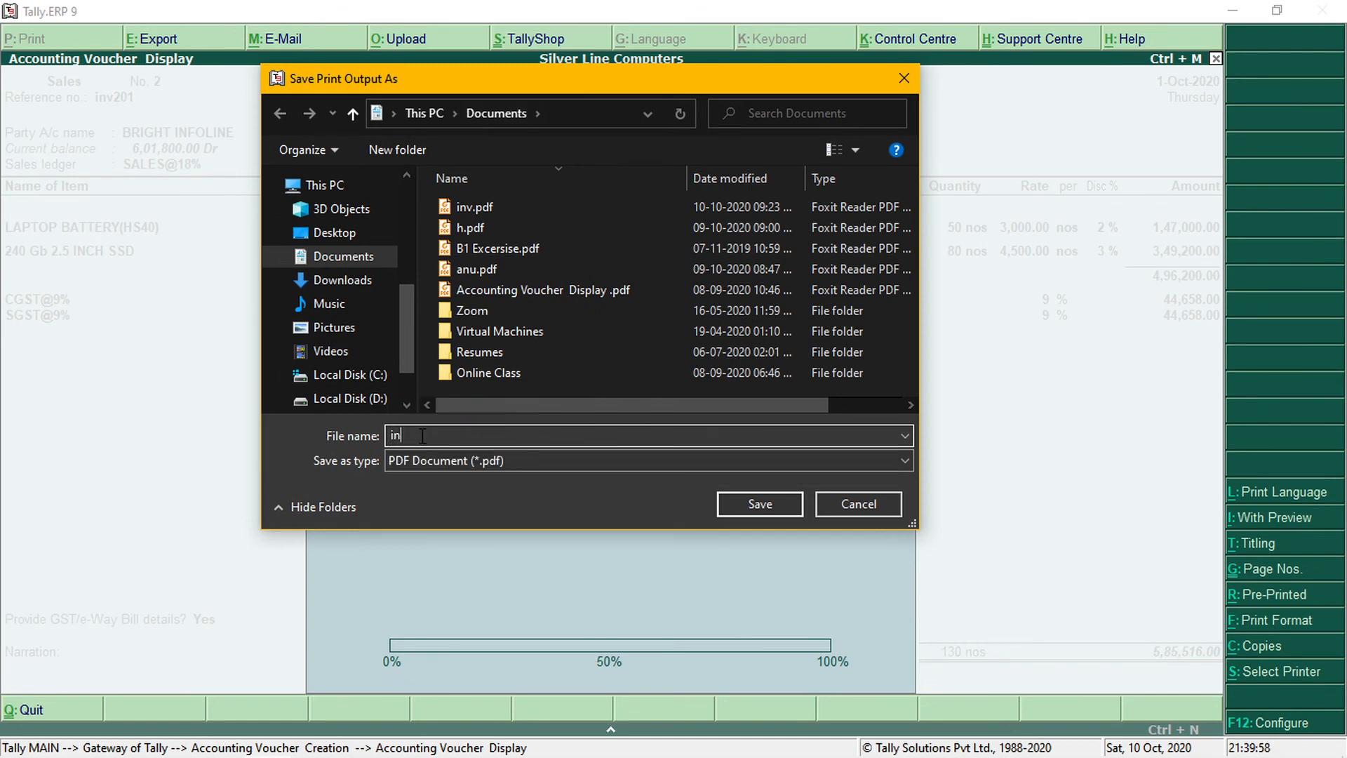
key(Return)
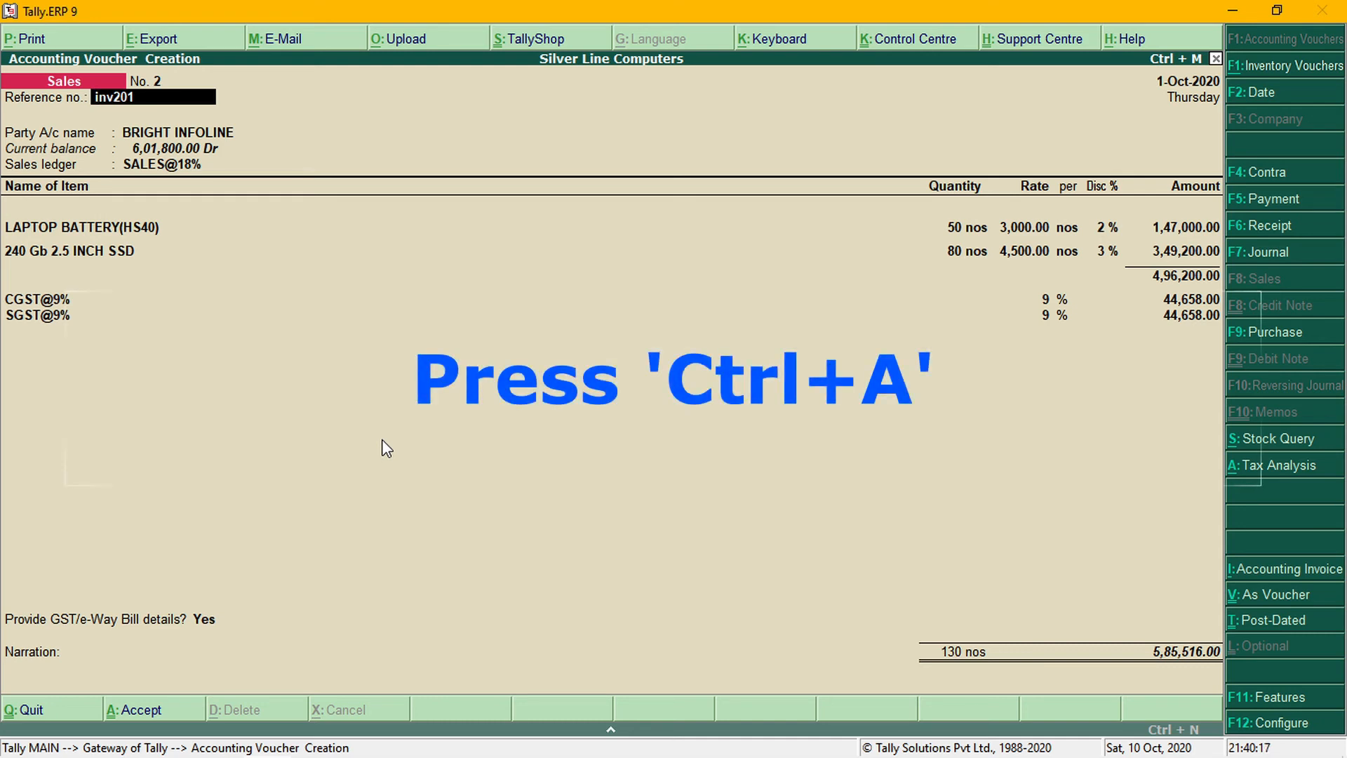
key(ctrl+a)
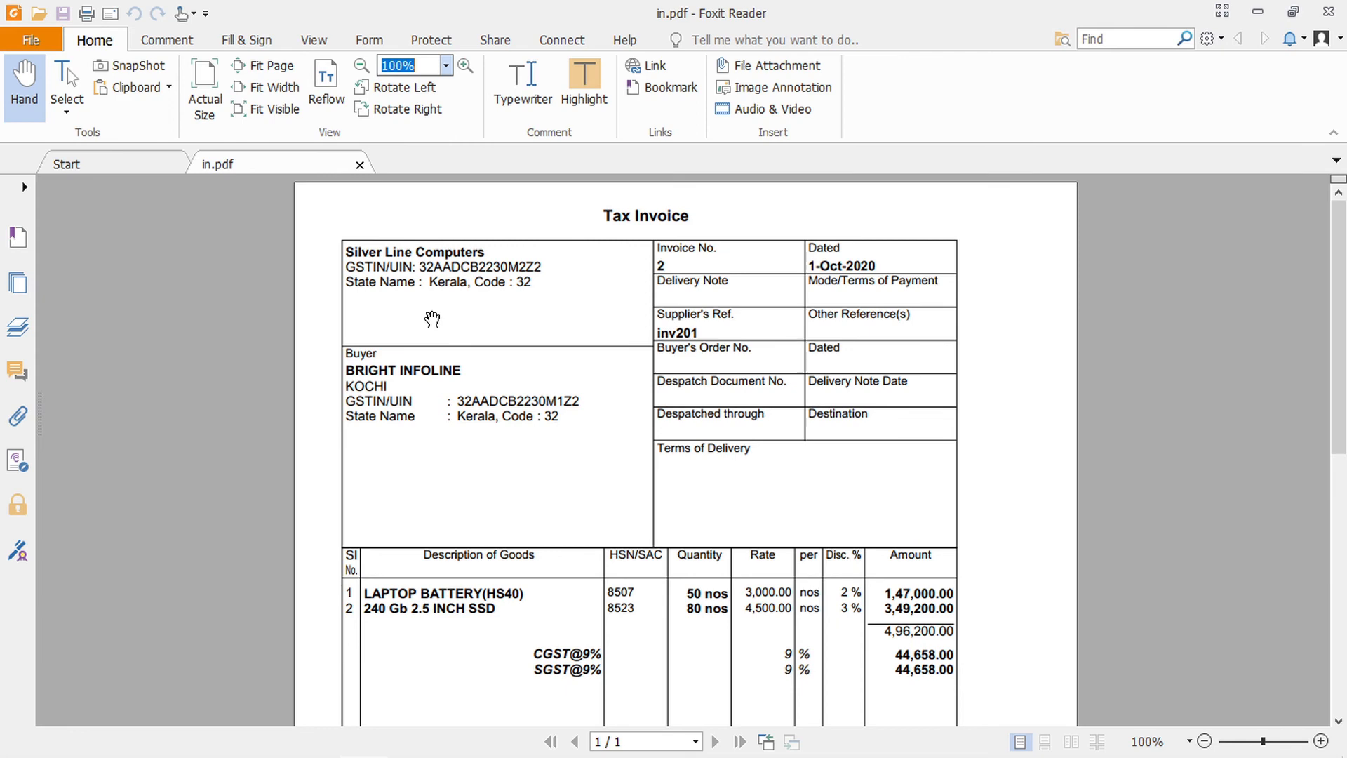
In Foxit Reader, examine the tax invoice in.pdf, including its header, discounted item lines and GST amounts.
click(963, 404)
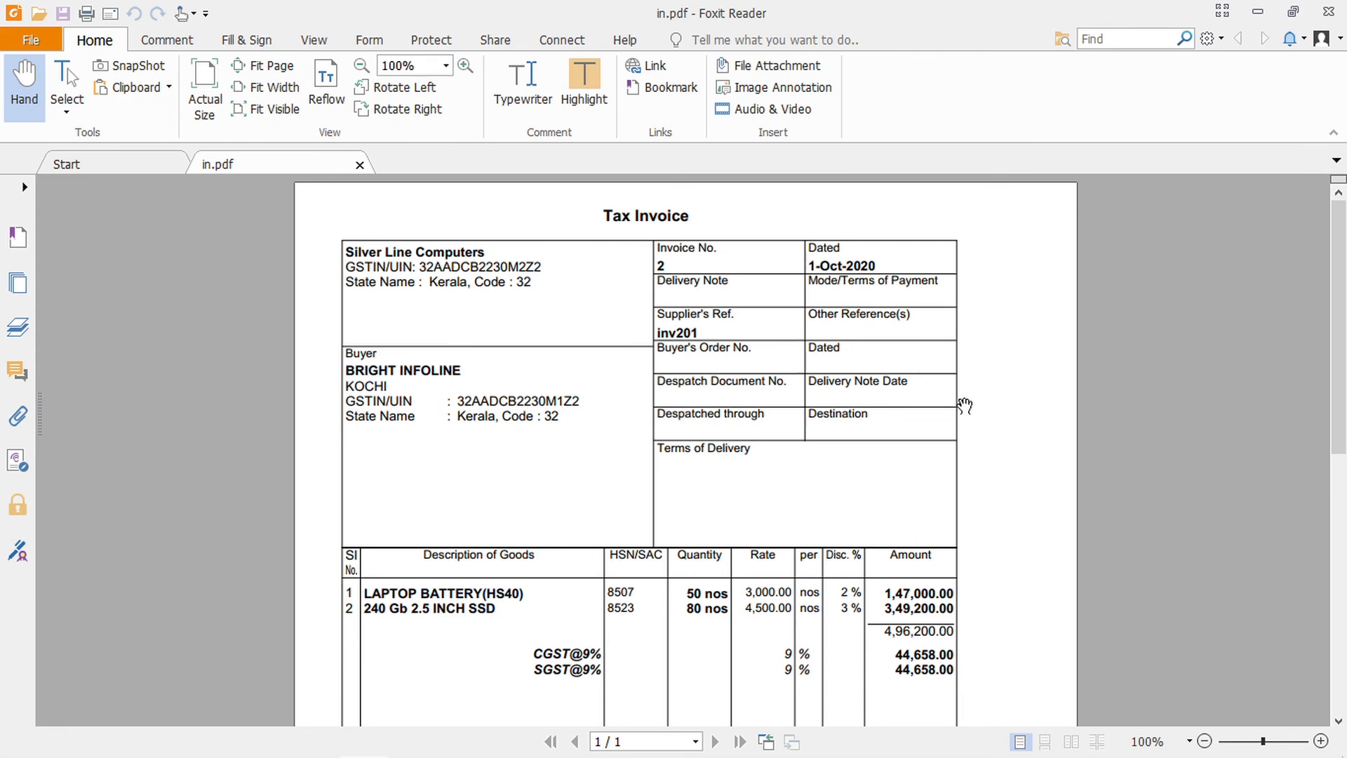
click(1338, 718)
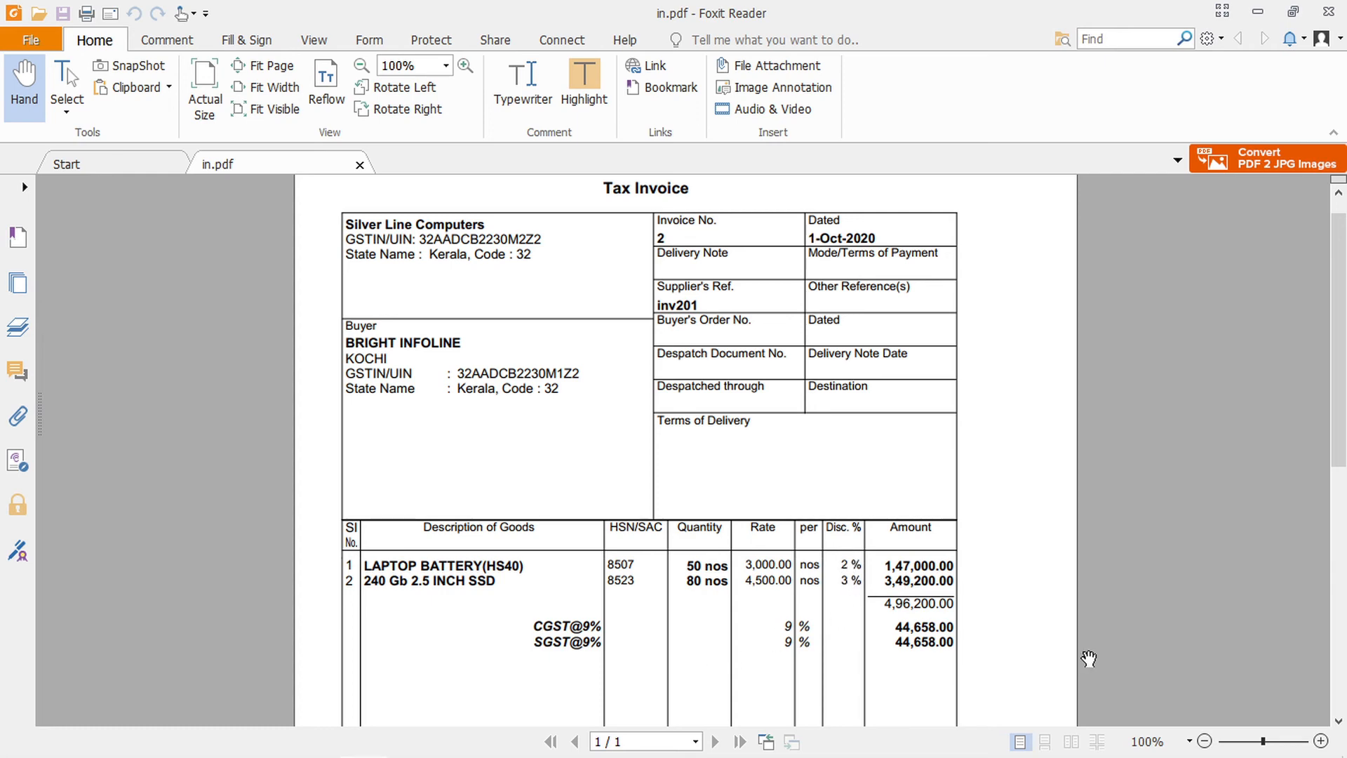
click(1338, 721)
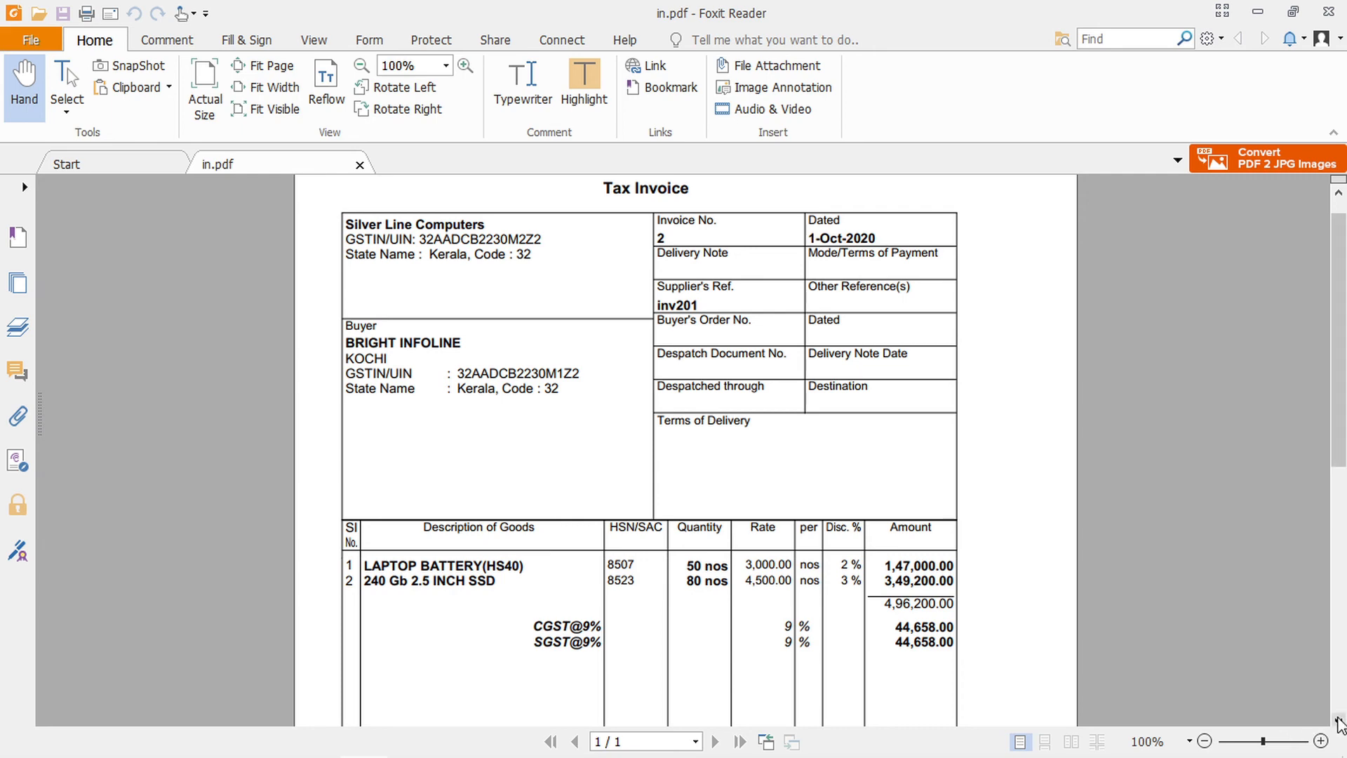